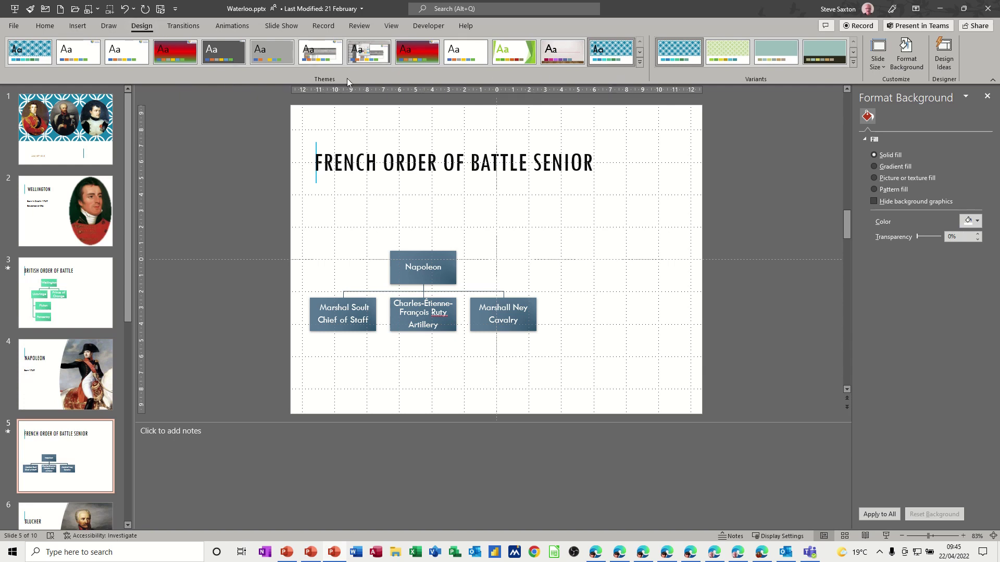
# Step: Try the cream italic-serif and teal themes, ending back on the cream theme
pyautogui.click(639, 65)
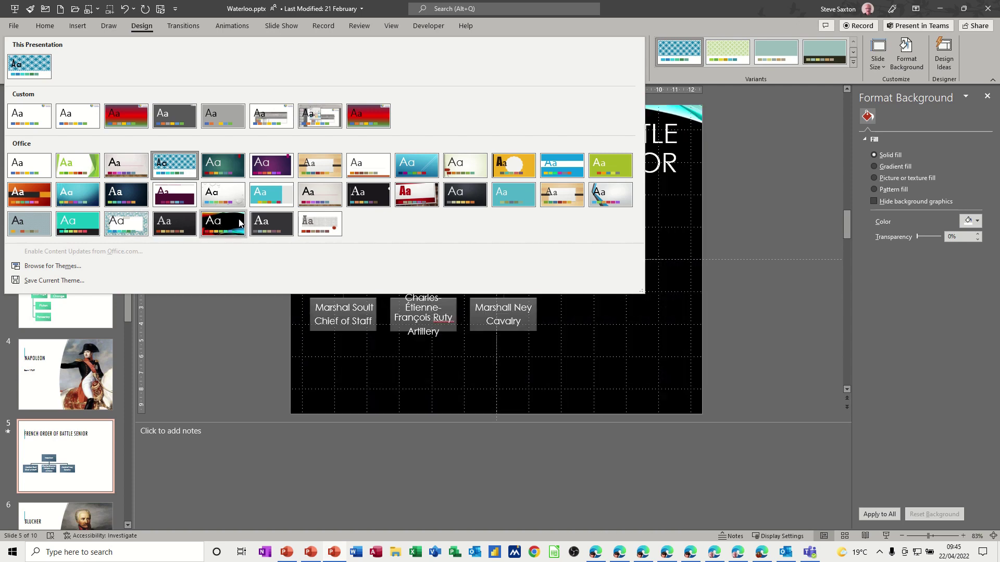
pyautogui.click(373, 194)
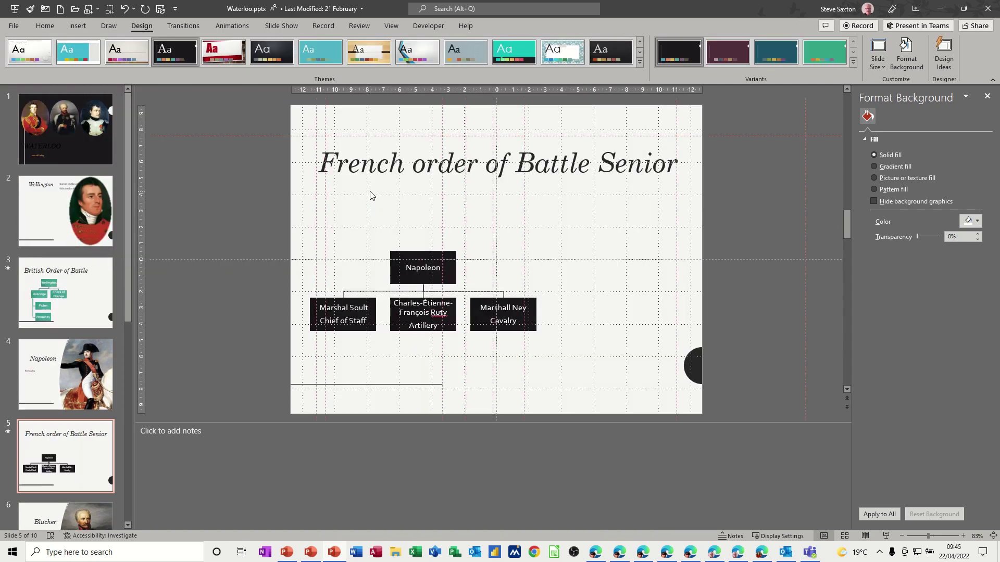
pyautogui.scroll(-2, 81, 198)
pyautogui.scroll(-3, 77, 250)
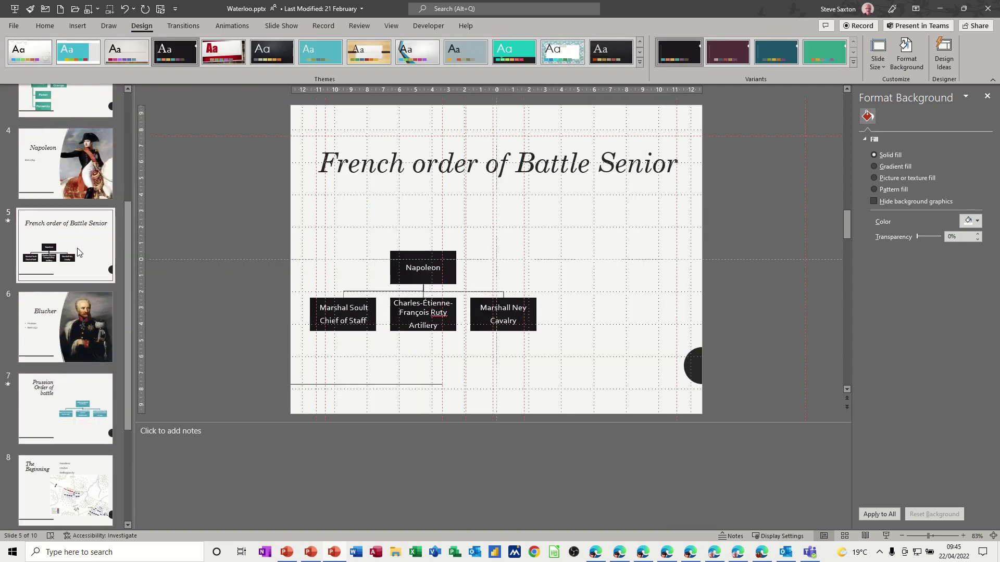
pyautogui.scroll(-4, 77, 255)
pyautogui.scroll(5, 77, 253)
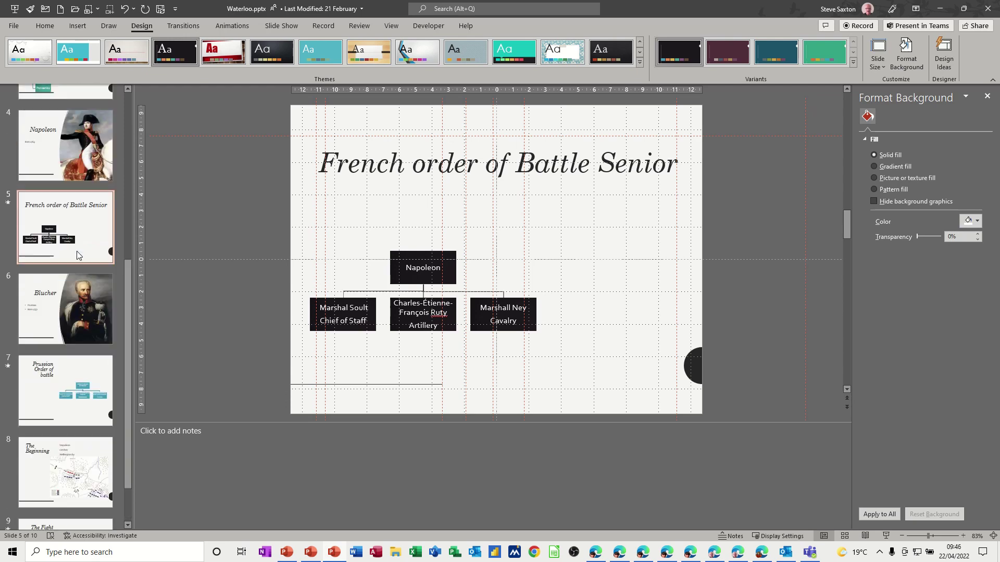
pyautogui.click(325, 57)
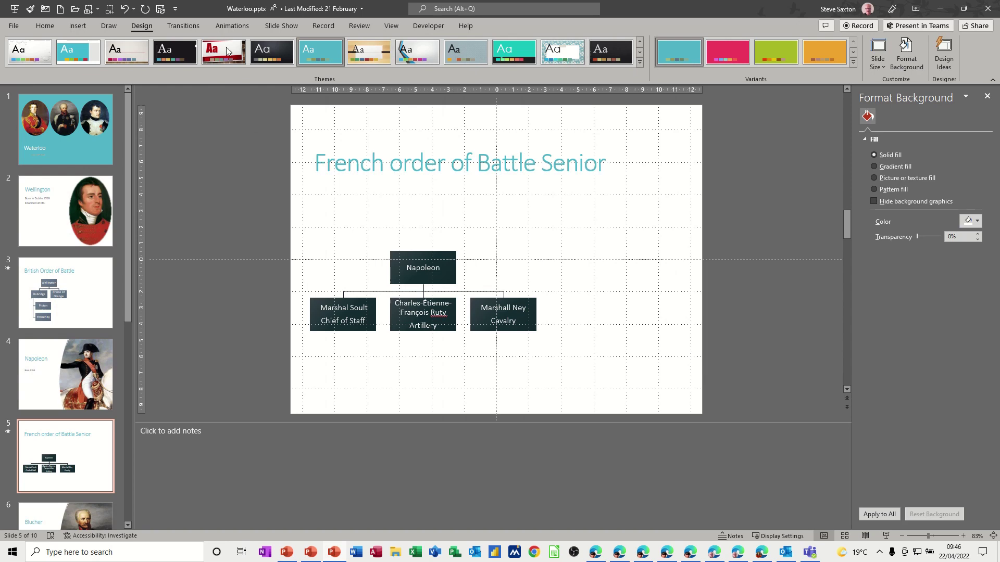
pyautogui.click(185, 50)
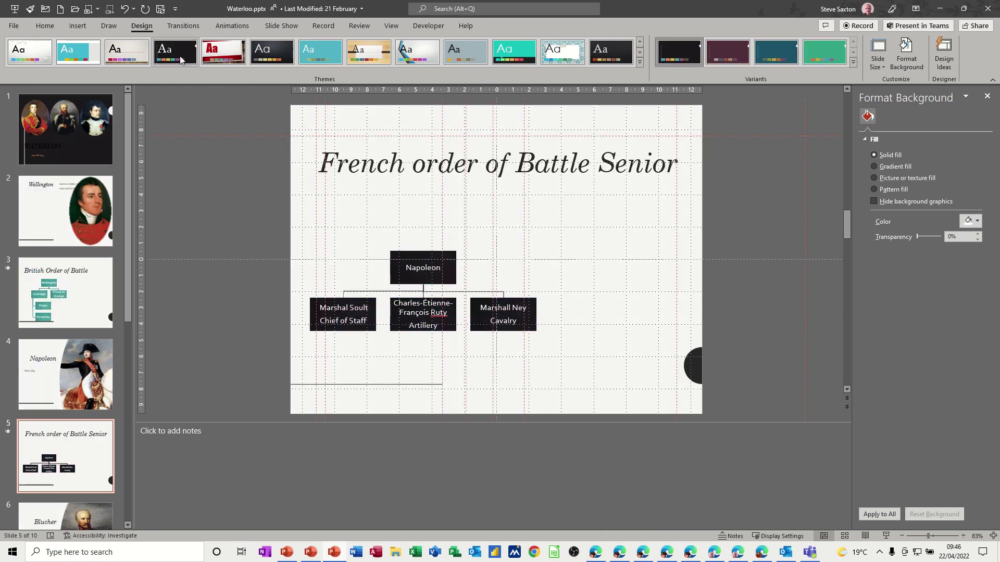
# Step: Apply the dark textured theme to all slides
pyautogui.scroll(-1, 300, 277)
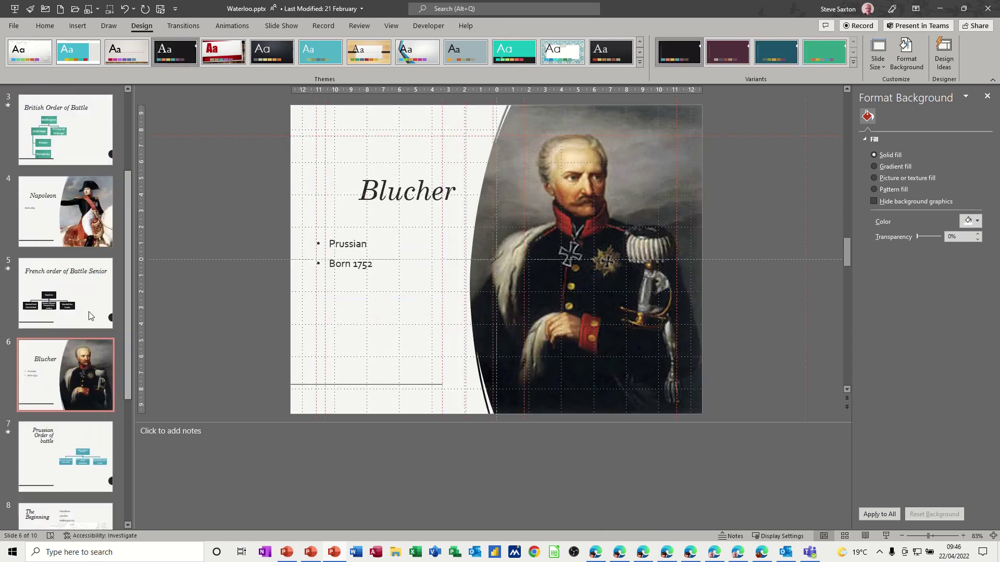
pyautogui.scroll(-3, 76, 309)
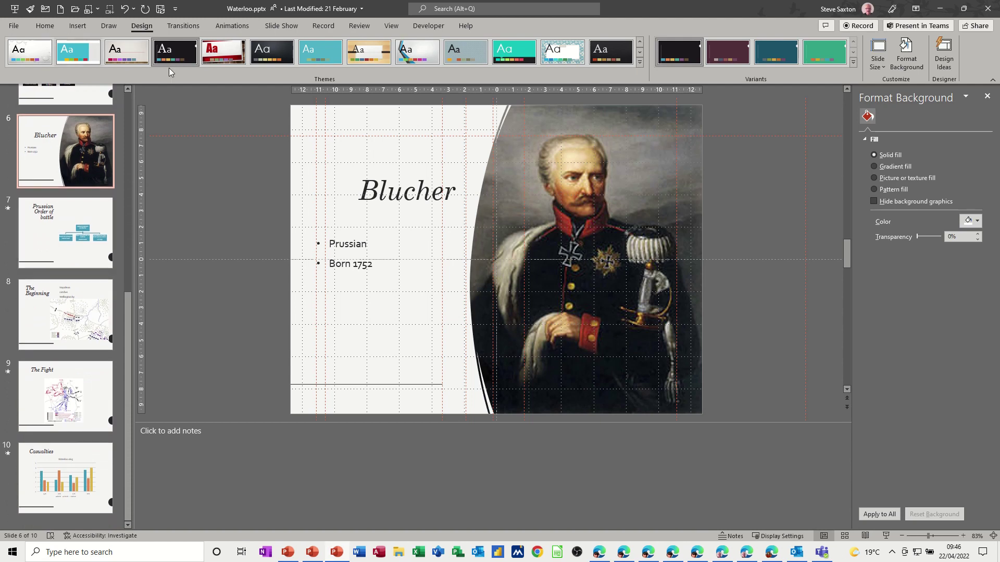
pyautogui.click(640, 65)
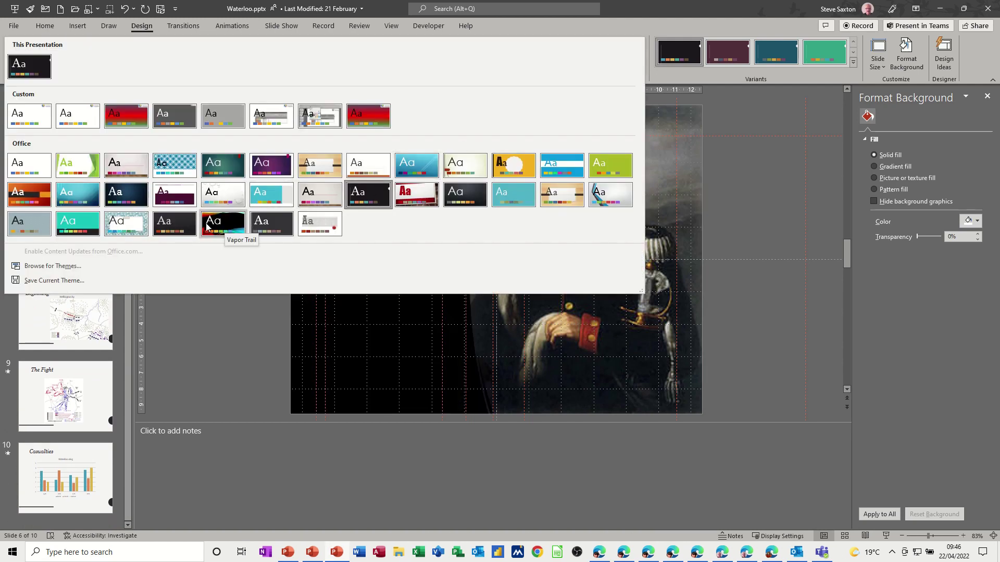
pyautogui.click(185, 224)
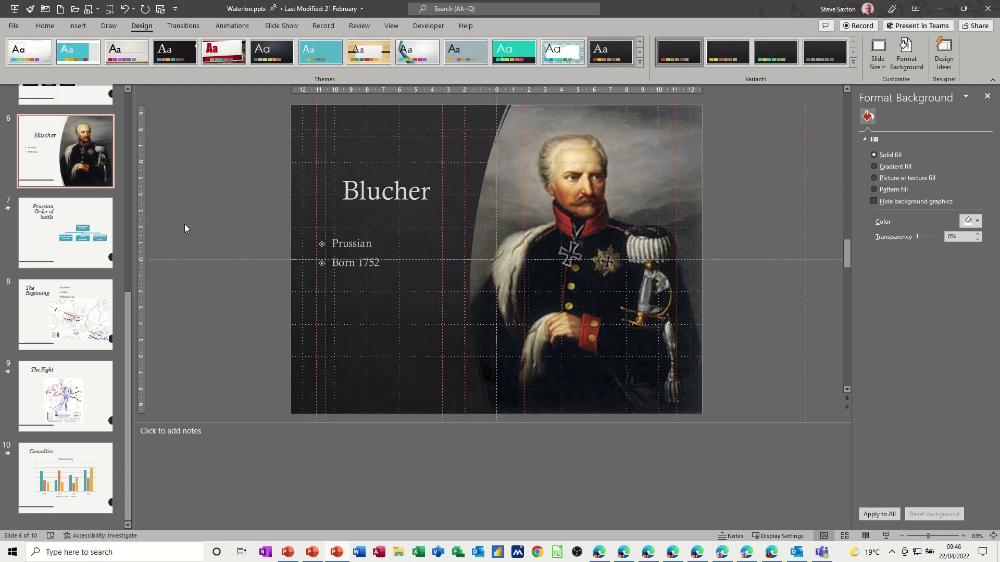
# Step: Select slides 2, 4 and 5 and apply the white teal-title theme to them
pyautogui.scroll(2, 90, 201)
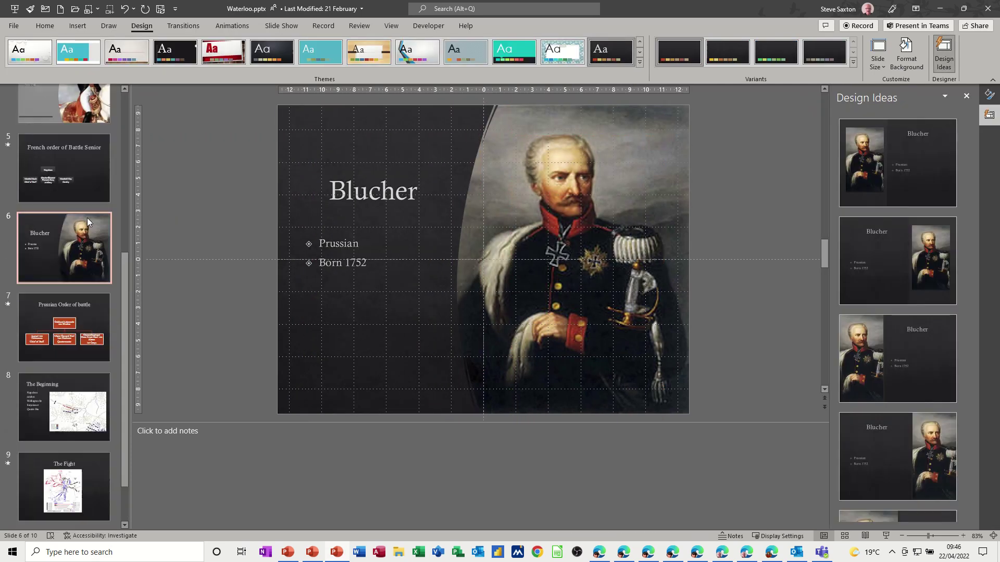
pyautogui.scroll(2, 86, 218)
pyautogui.scroll(1, 83, 202)
pyautogui.scroll(1, 83, 200)
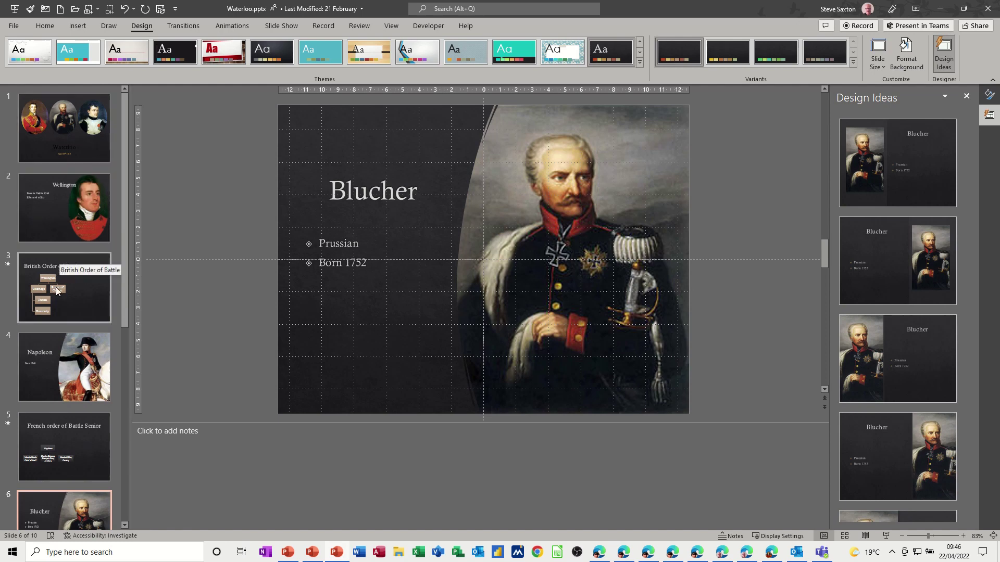
pyautogui.click(36, 213)
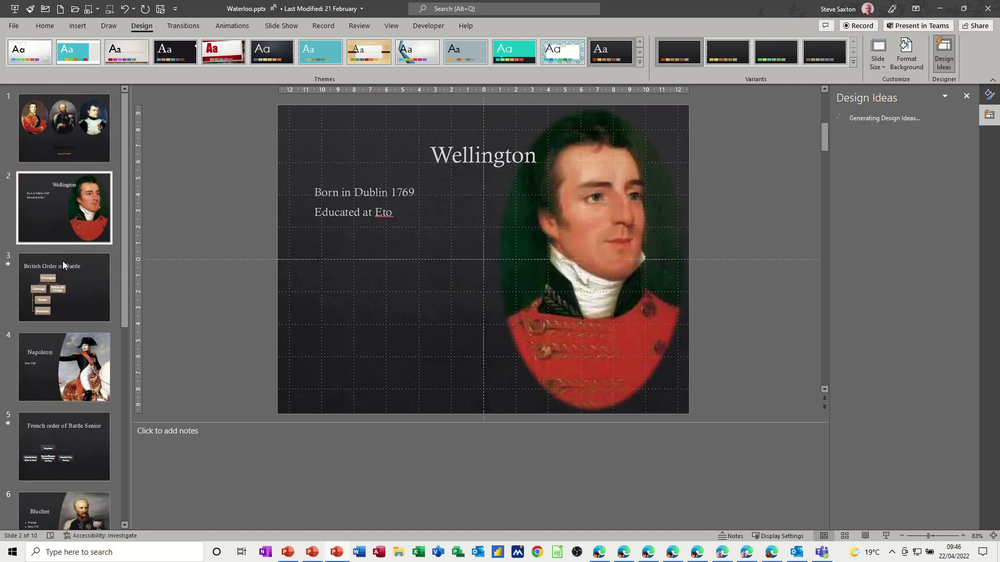
pyautogui.click(45, 350)
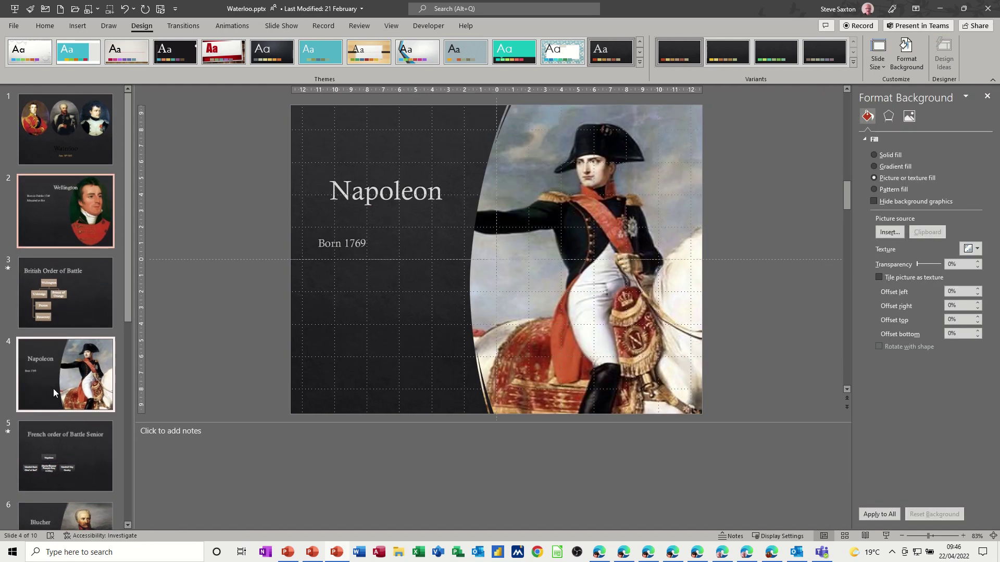
pyautogui.click(83, 461)
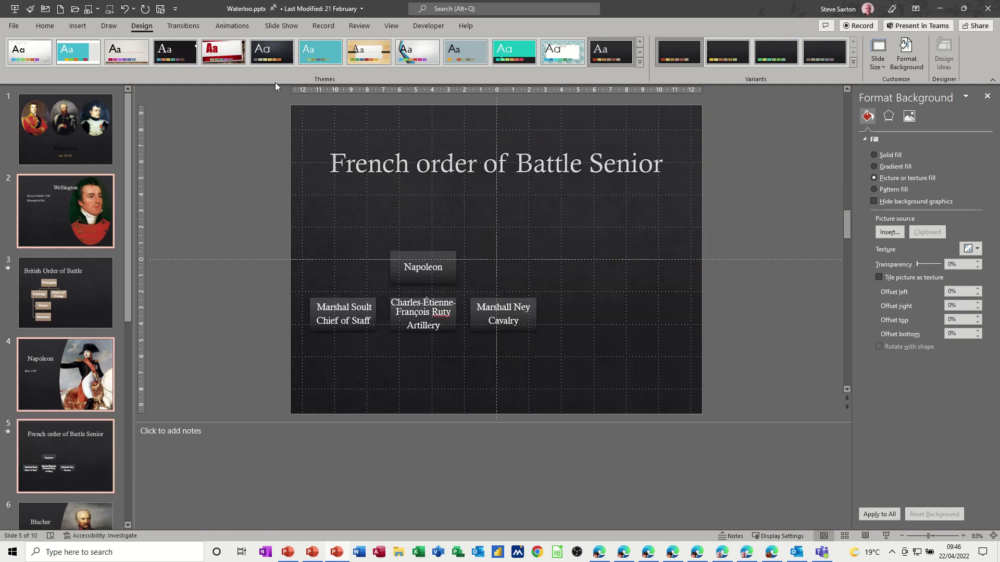
pyautogui.click(322, 55)
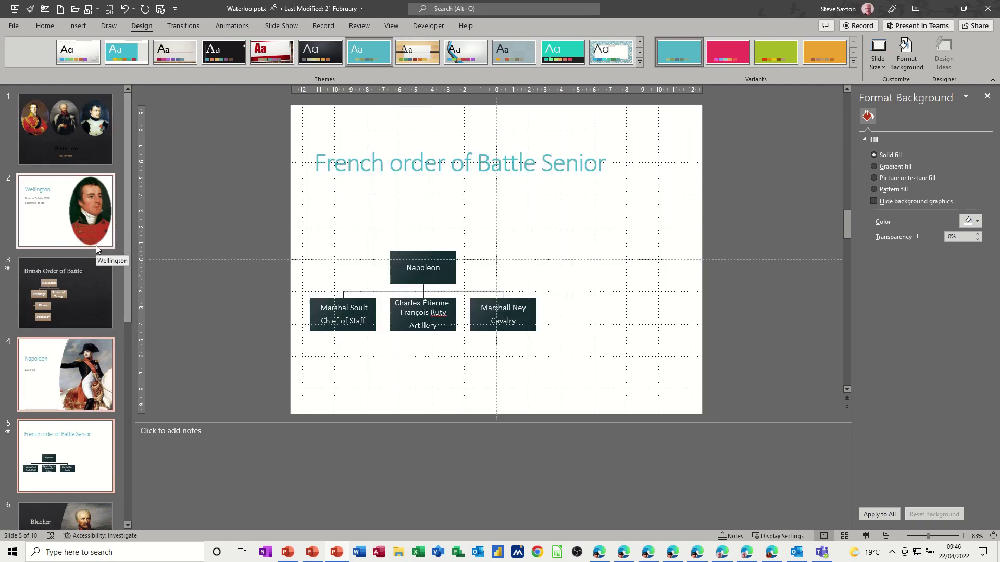
# Step: Open then dismiss the British Order of Battle slide's menu, and switch to the Home tab
pyautogui.rightClick(98, 288)
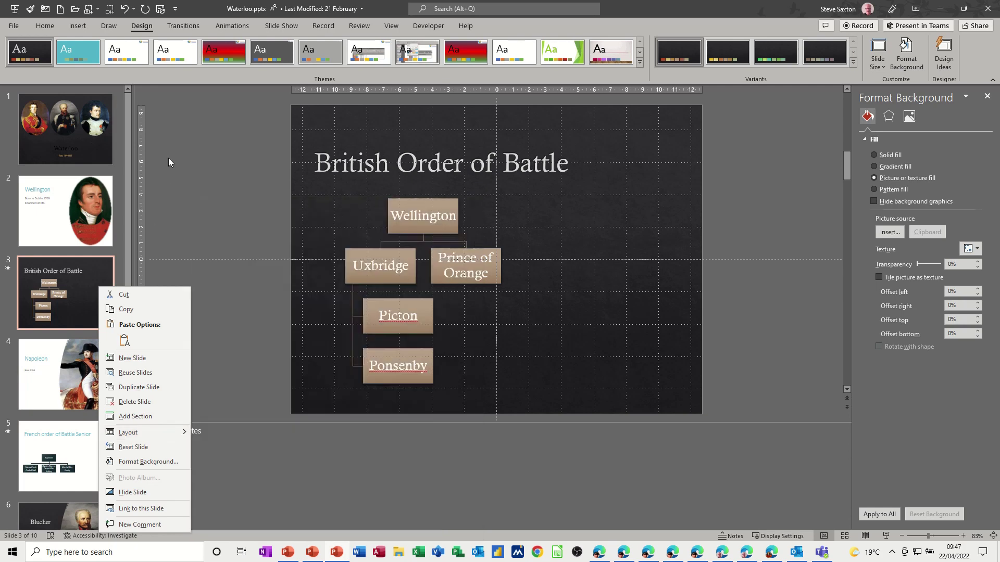
pyautogui.click(189, 207)
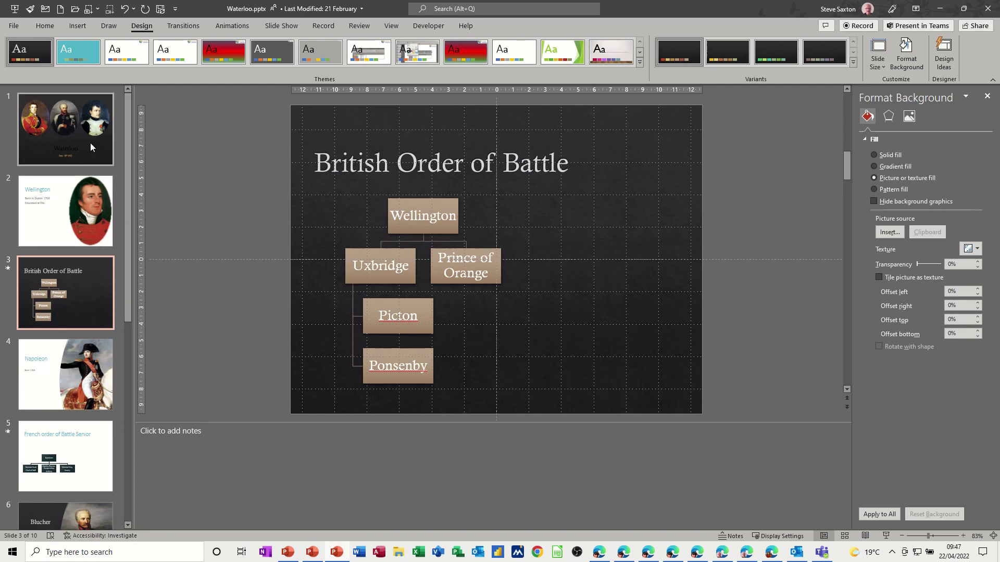
pyautogui.click(46, 27)
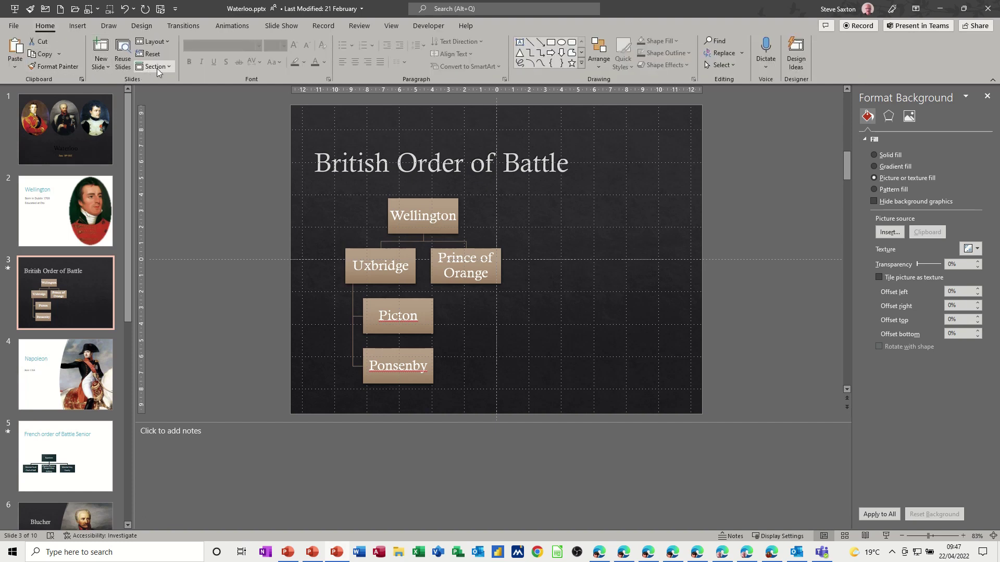
# Step: Add a section named 'Main' starting at the Waterloo title slide
pyautogui.click(54, 92)
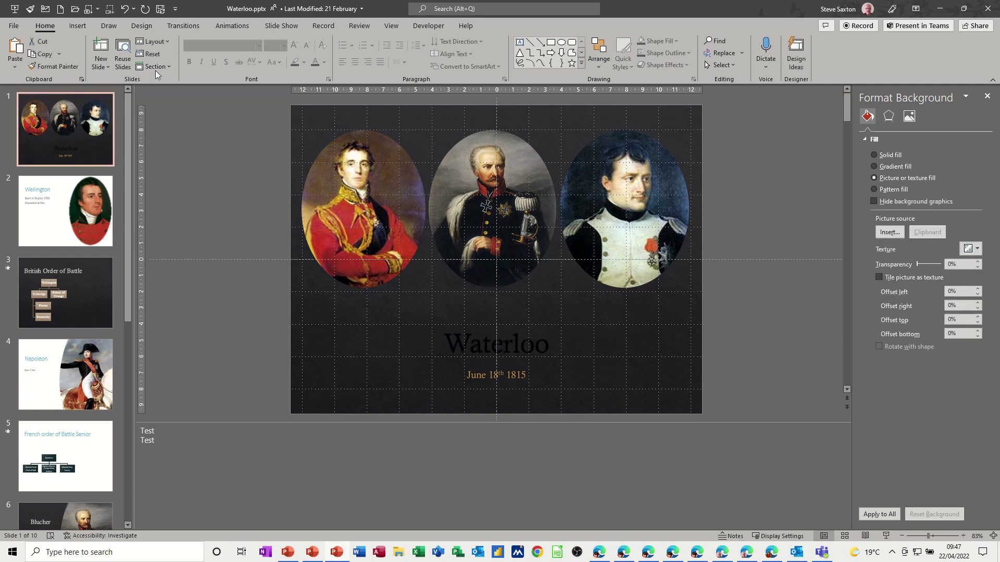
pyautogui.click(161, 68)
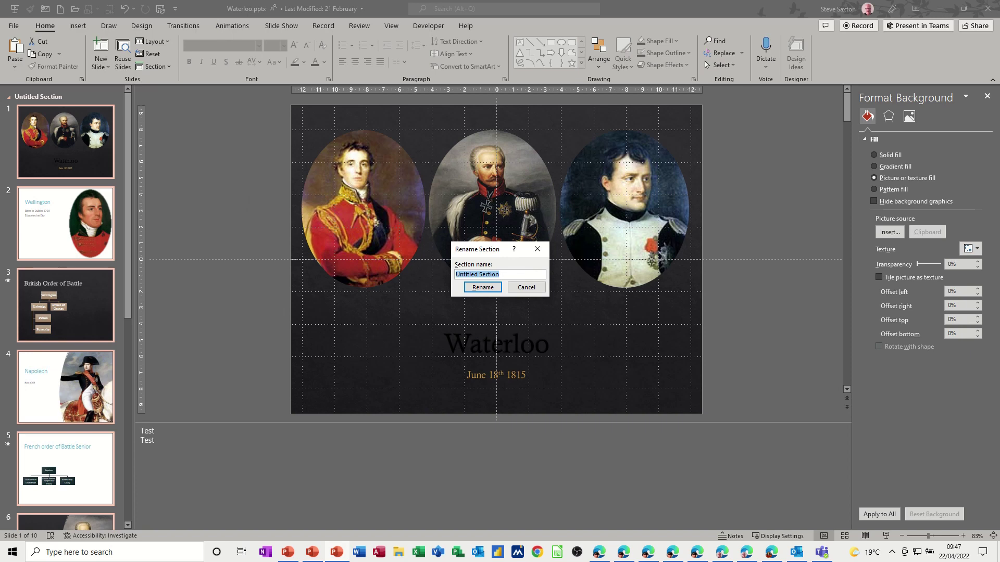
pyautogui.write('Main')
pyautogui.click(482, 288)
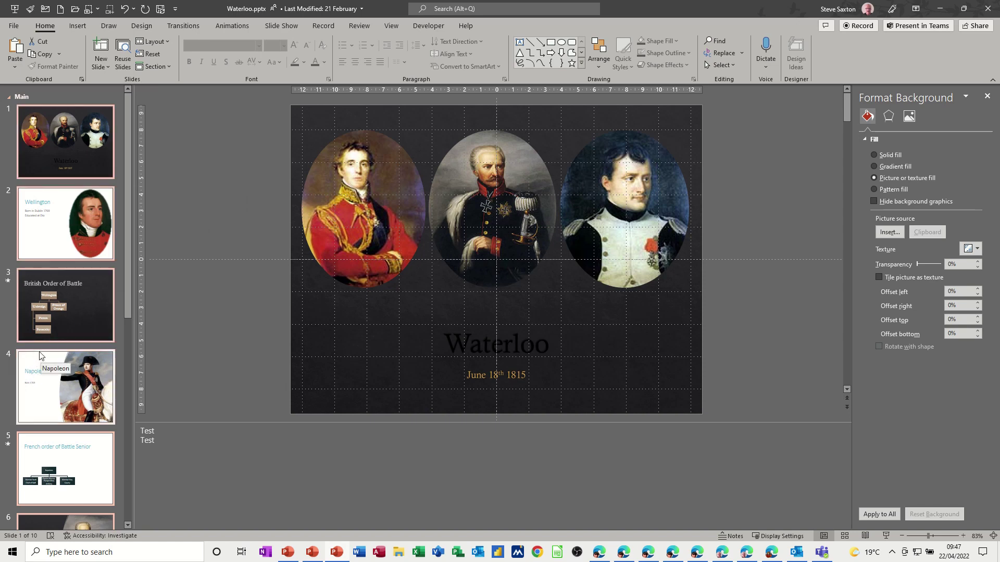
# Step: Add a section named 'One' starting at the Napoleon slide
pyautogui.moveTo(40, 355); pyautogui.dragTo(61, 354)
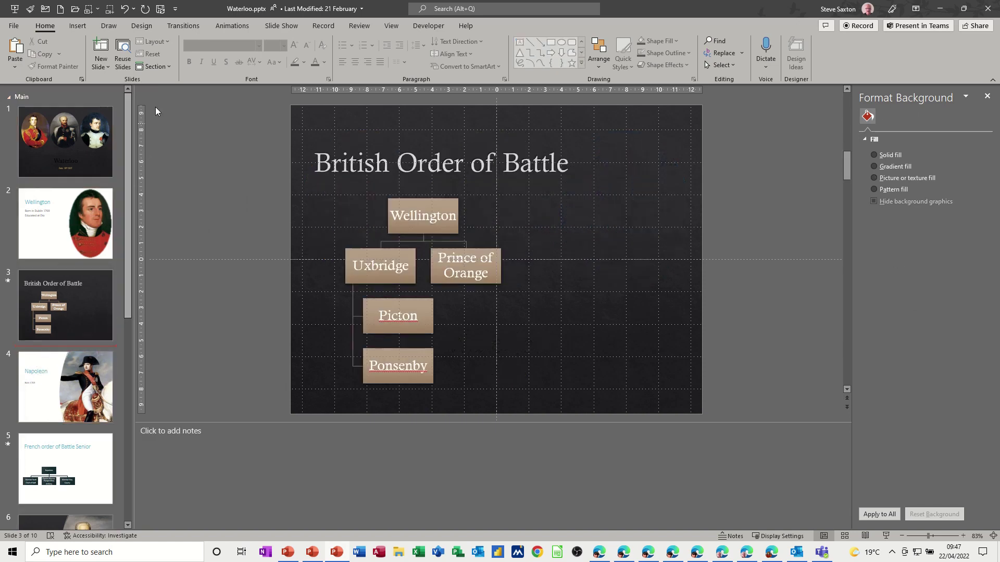
pyautogui.click(157, 66)
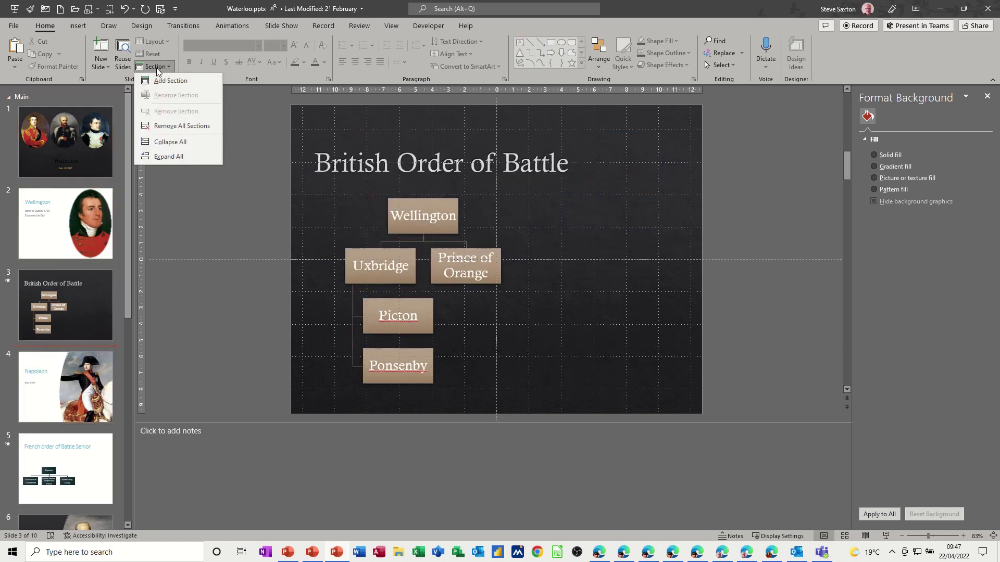
pyautogui.click(156, 78)
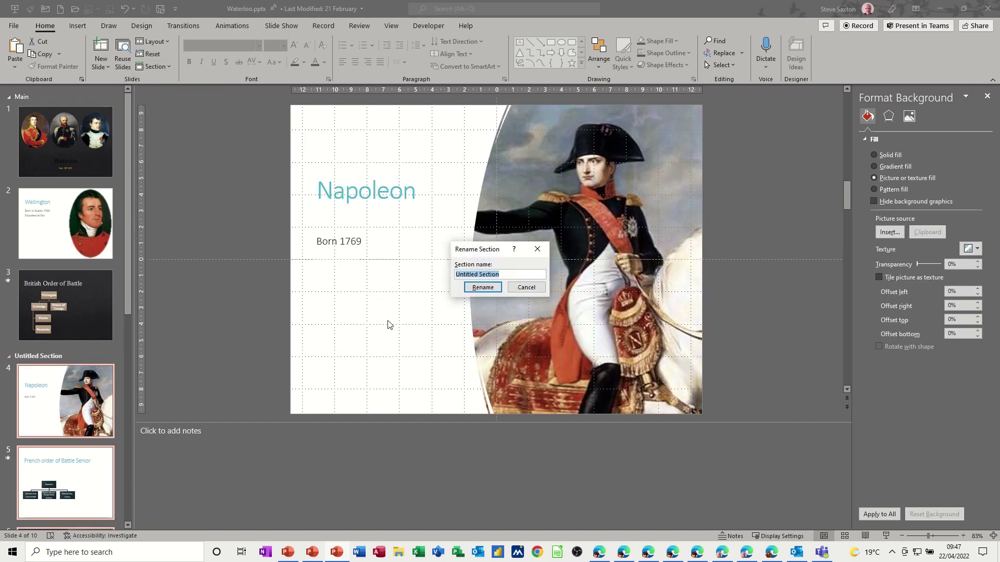
pyautogui.write('One')
pyautogui.click(463, 288)
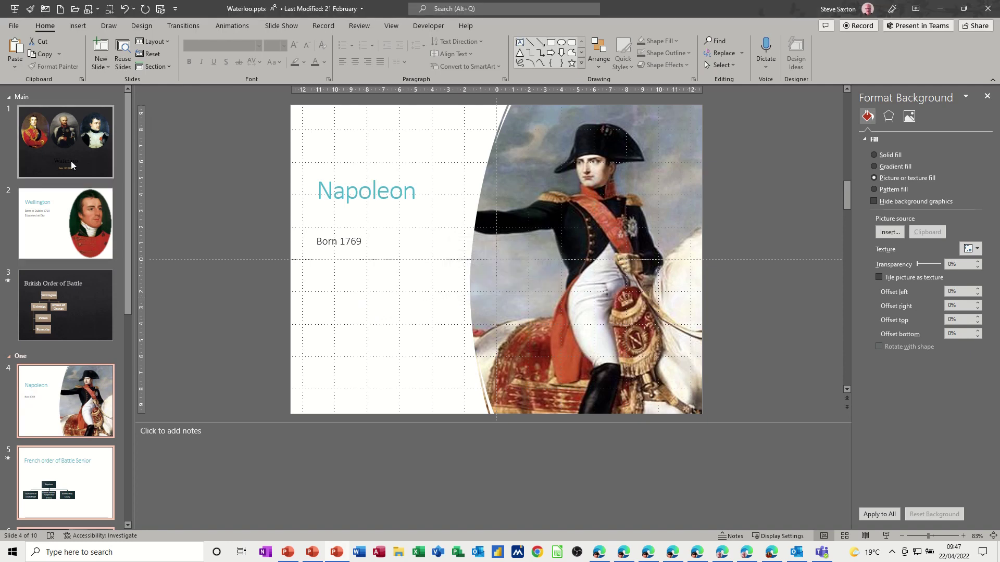
pyautogui.click(41, 112)
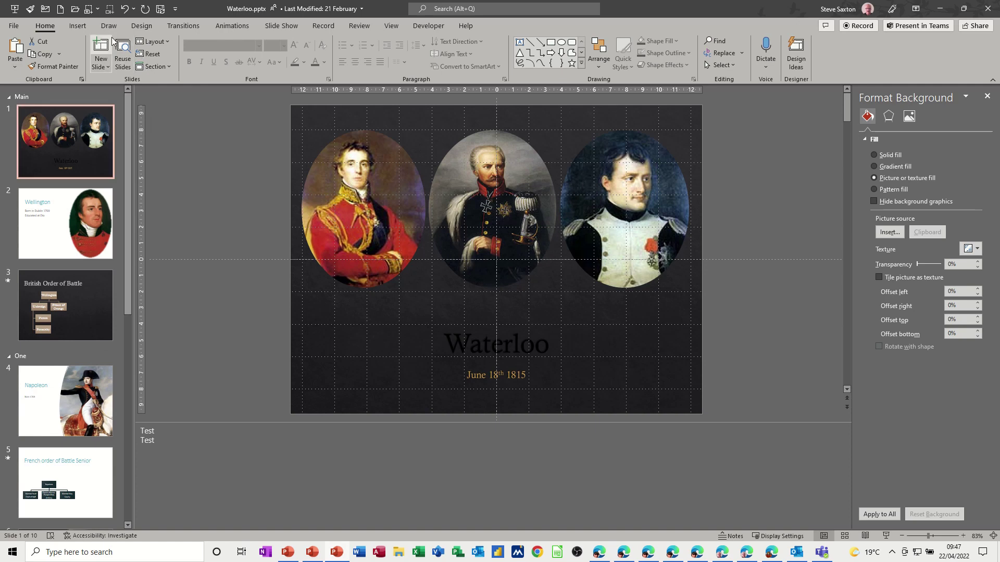
# Step: Apply the yellow Badge theme to the three Main-section slides
pyautogui.click(135, 27)
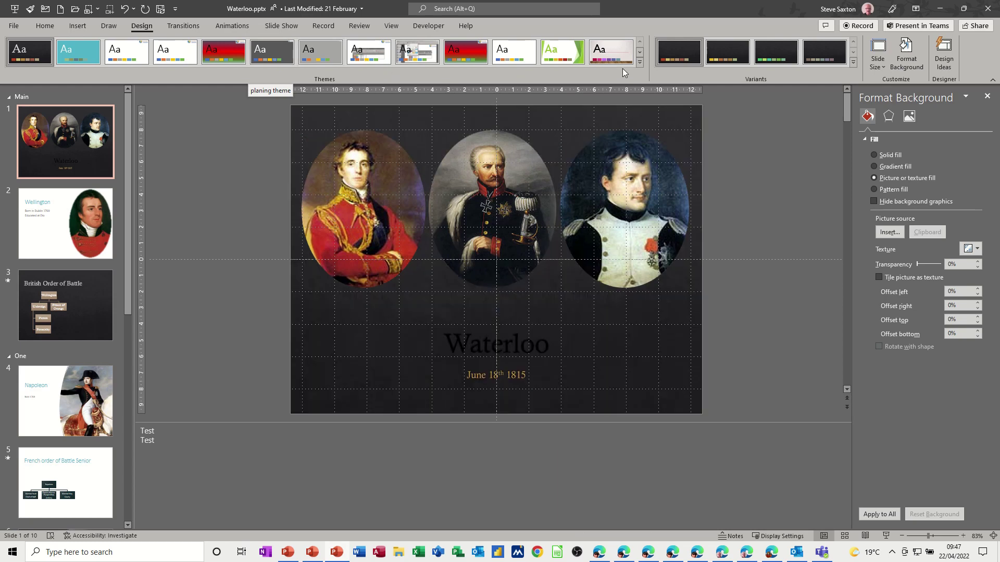
pyautogui.click(639, 62)
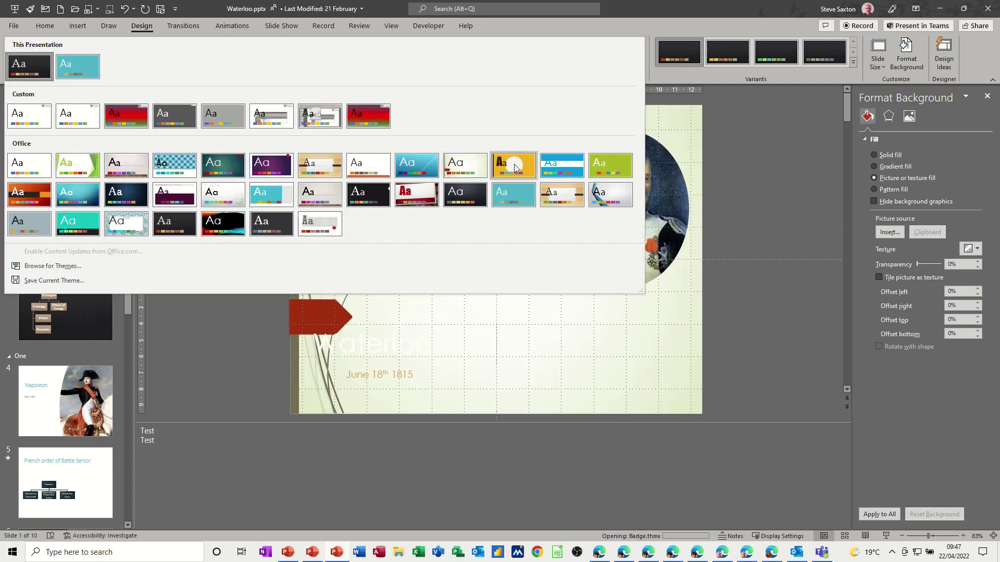
pyautogui.click(514, 166)
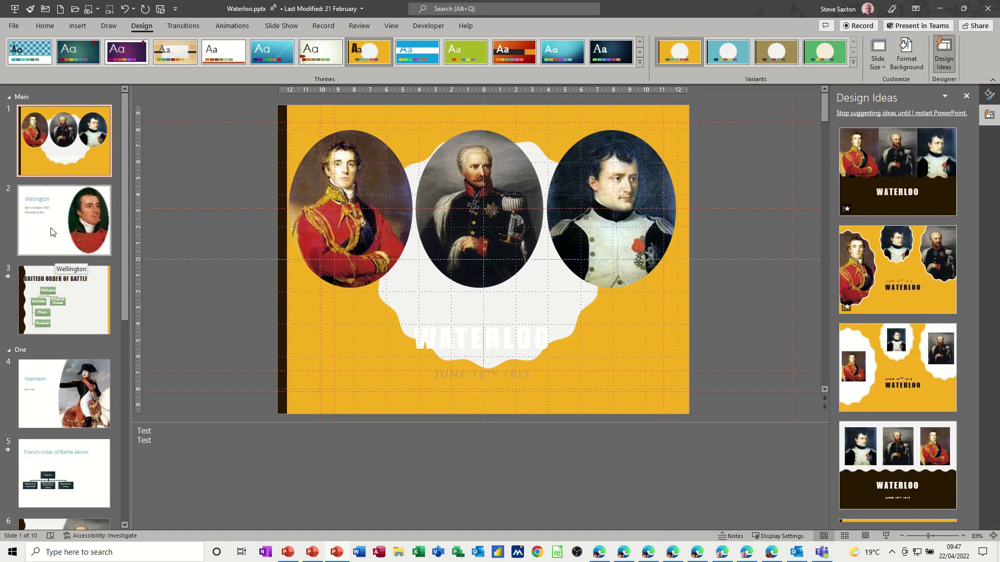
pyautogui.click(52, 232)
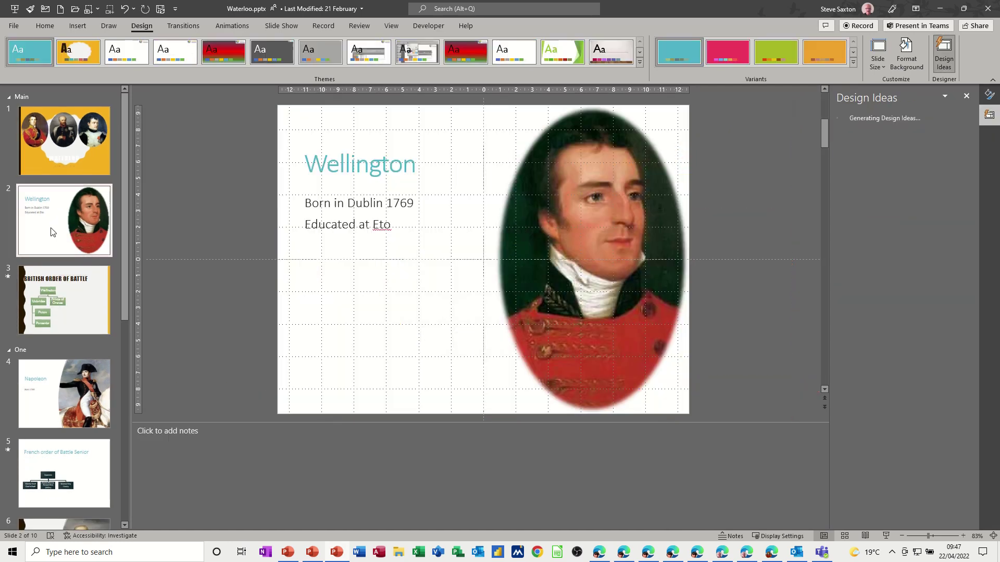
pyautogui.click(64, 285)
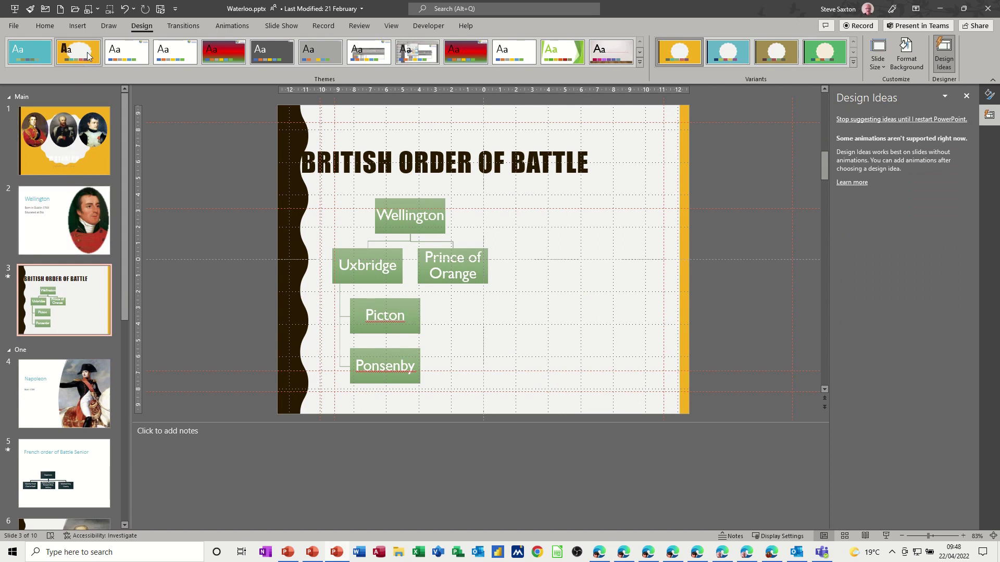
pyautogui.click(52, 94)
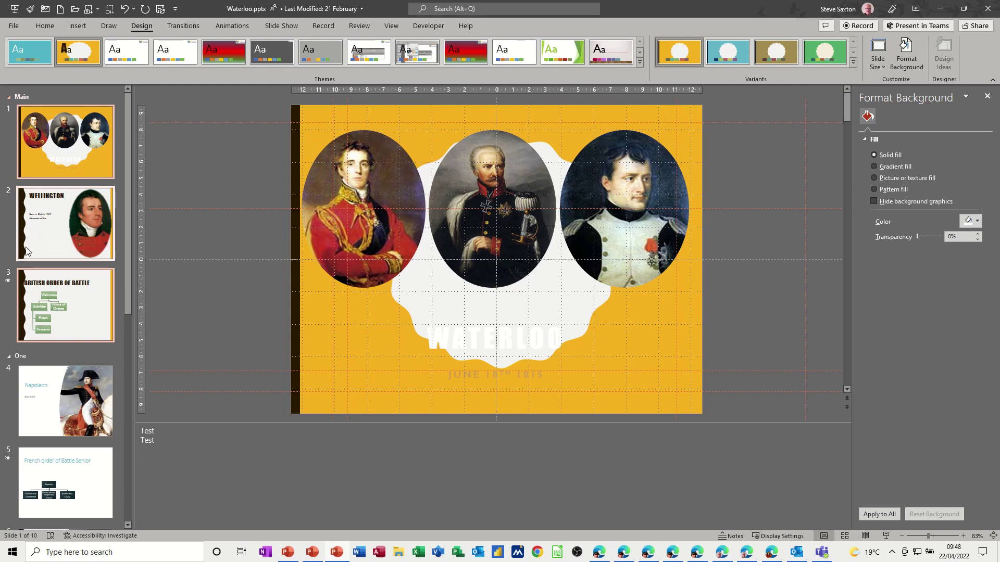
# Step: Review the Badge-themed slides, collapse the Main section and show the Napoleon slide
pyautogui.click(62, 226)
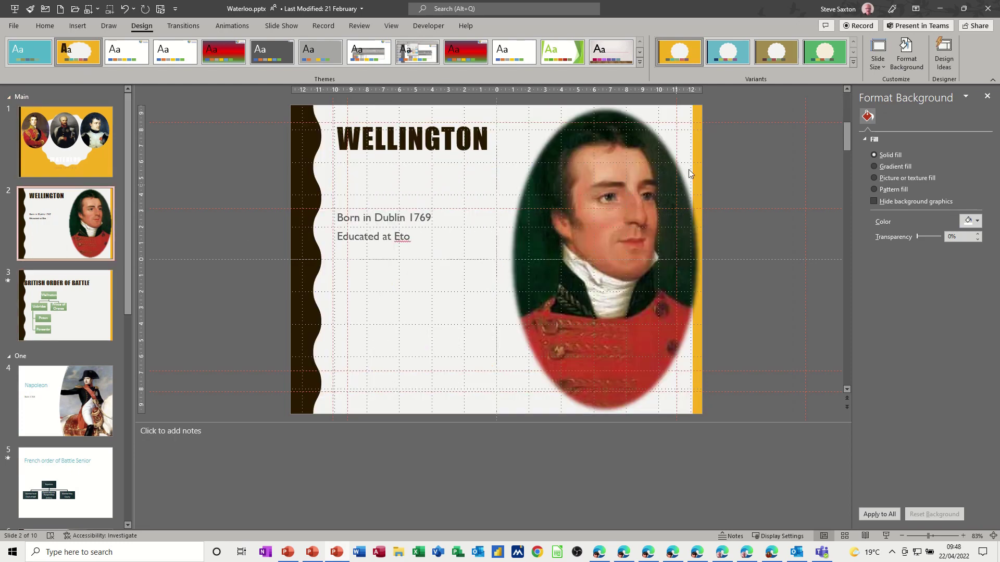
pyautogui.press('Down')
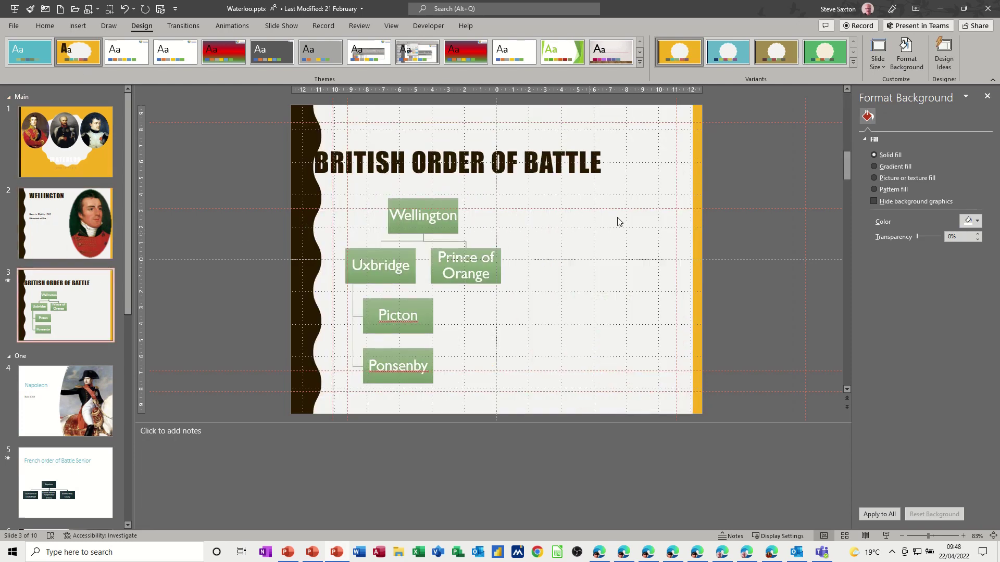
pyautogui.click(9, 97)
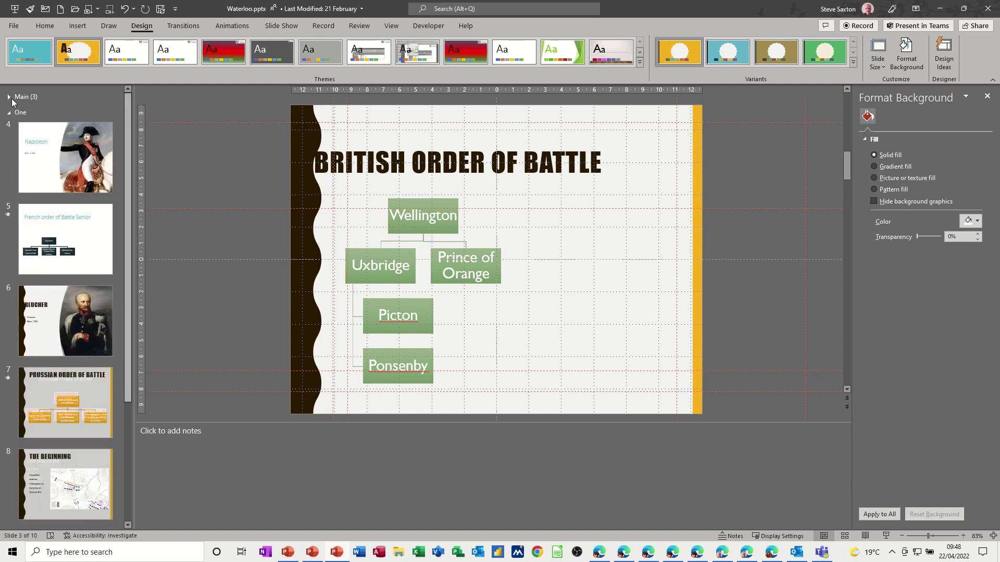
pyautogui.click(26, 130)
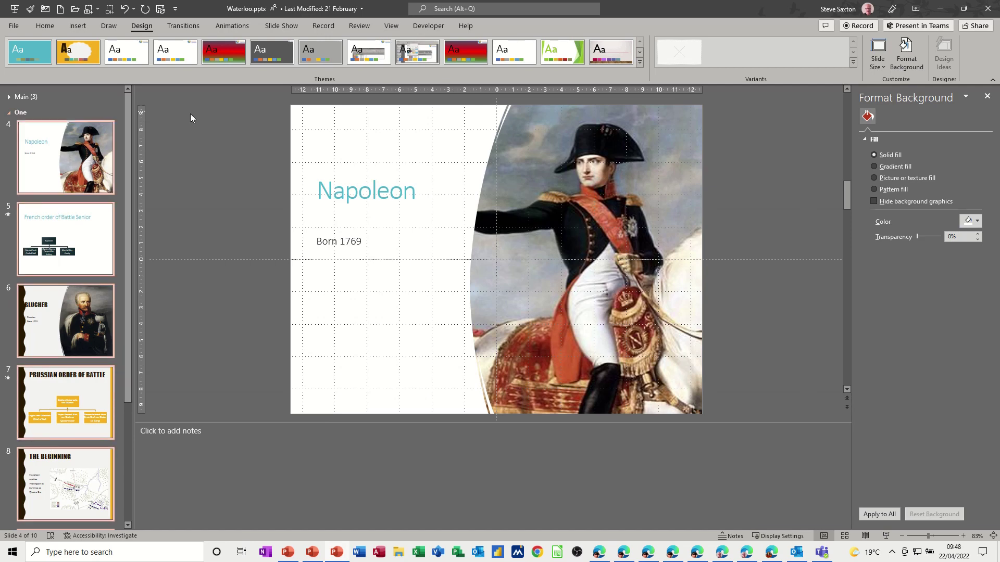
# Step: Apply the green Facet theme to the One section's slides
pyautogui.click(640, 62)
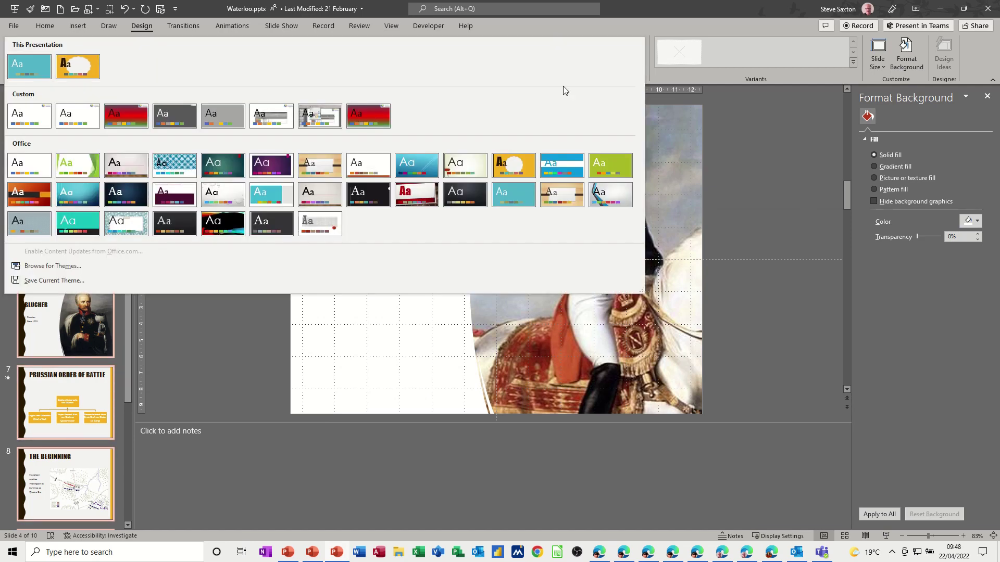
pyautogui.click(74, 168)
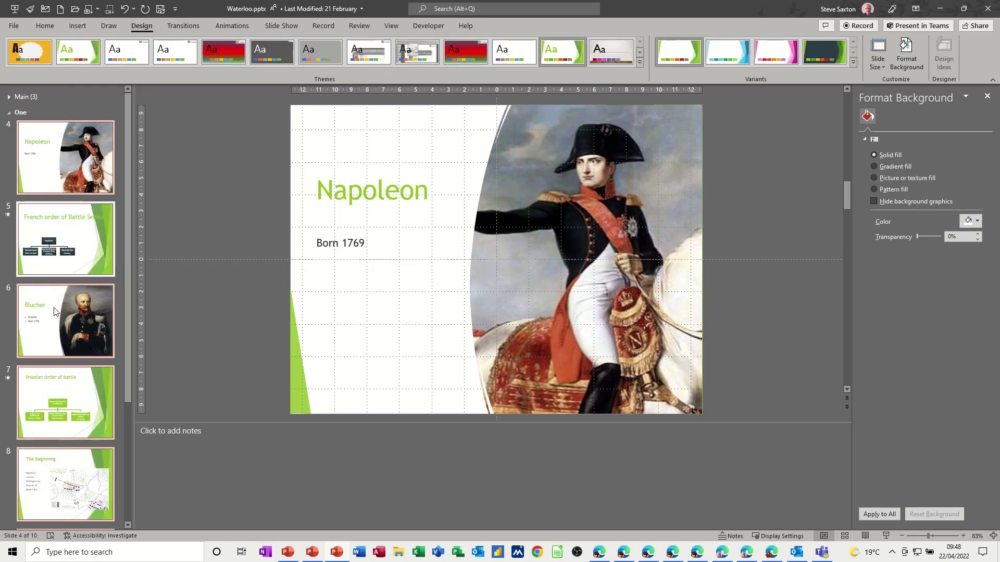
pyautogui.scroll(-5, 62, 338)
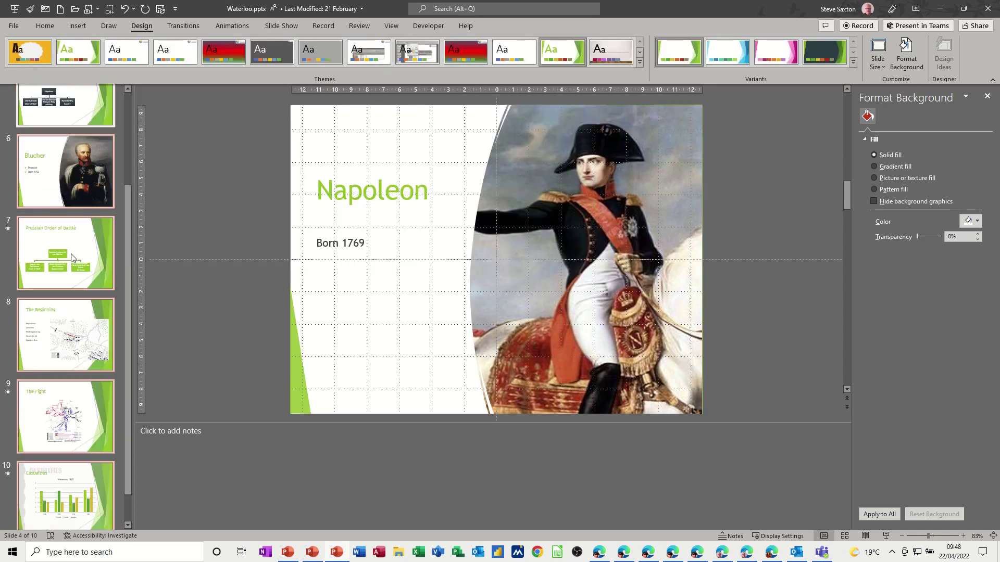
pyautogui.scroll(5, 62, 317)
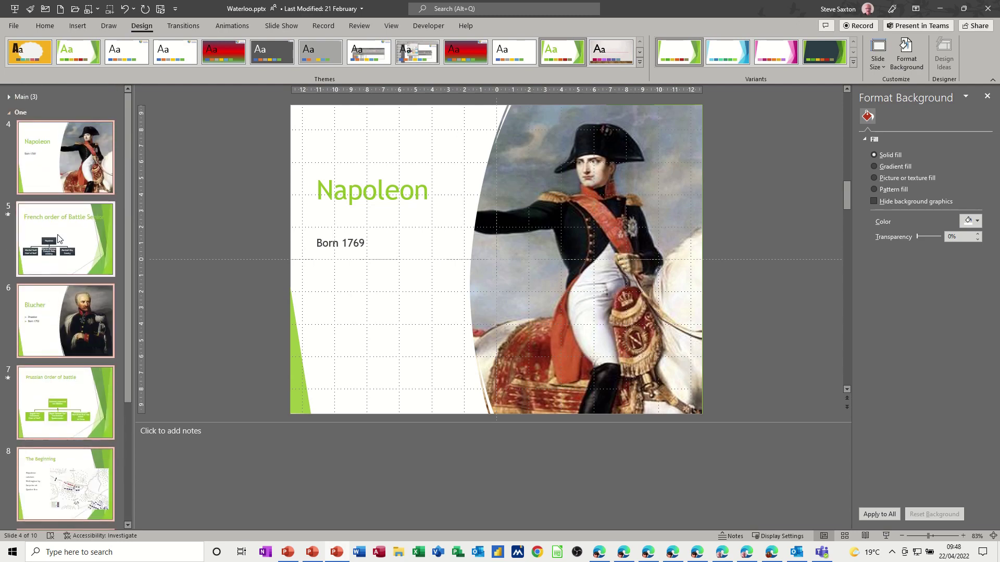
# Step: Collapse and re-expand the One section, then bring up the slide context menu
pyautogui.click(9, 112)
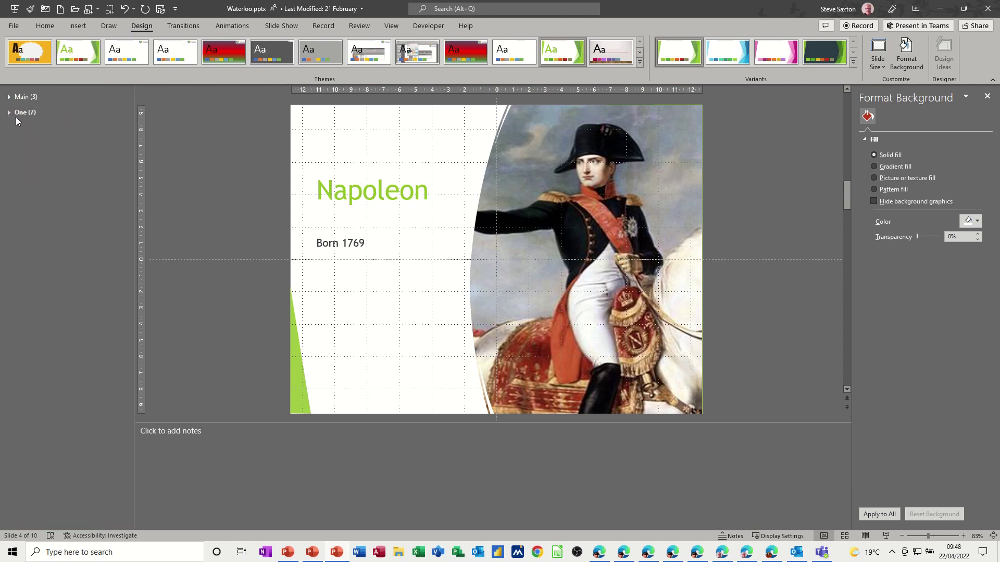
pyautogui.click(11, 113)
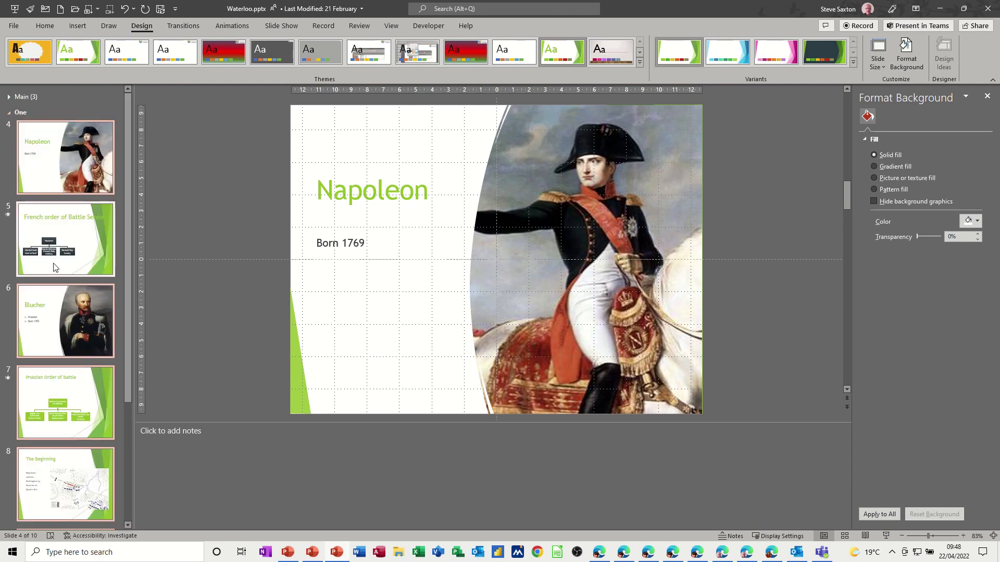
pyautogui.rightClick(44, 338)
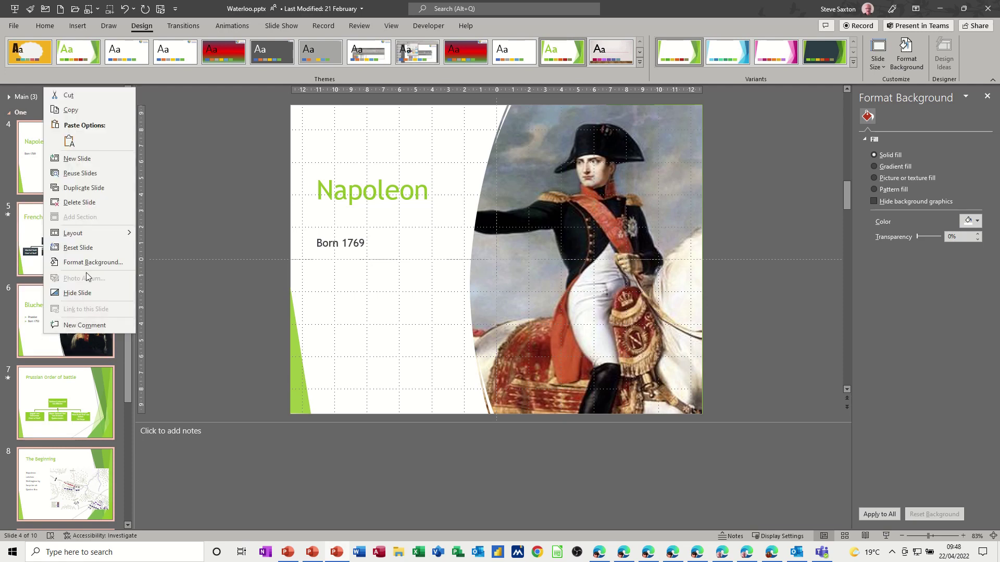
pyautogui.moveTo(72, 232)
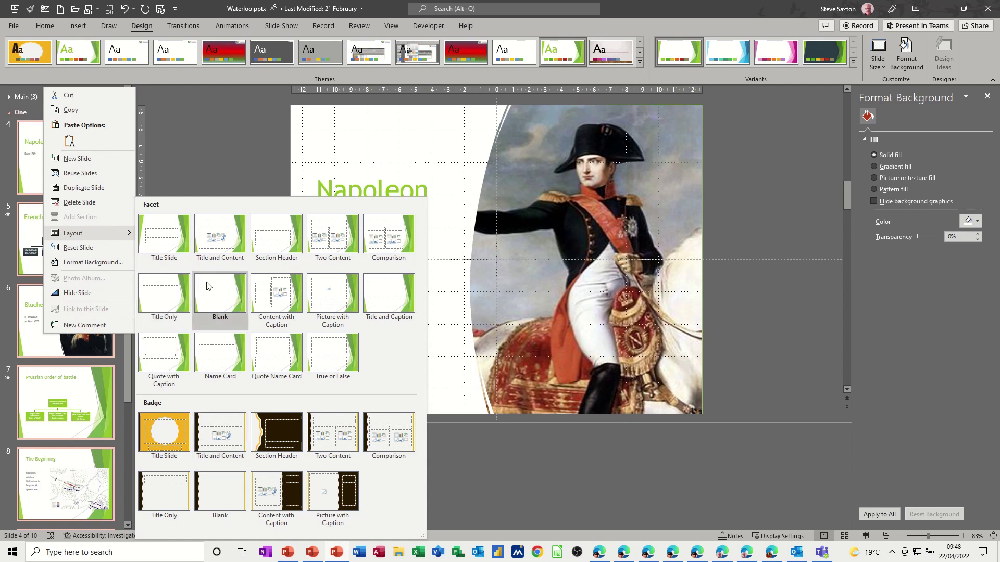
# Step: Close the layout choices without applying one and switch to the View tab
pyautogui.click(194, 168)
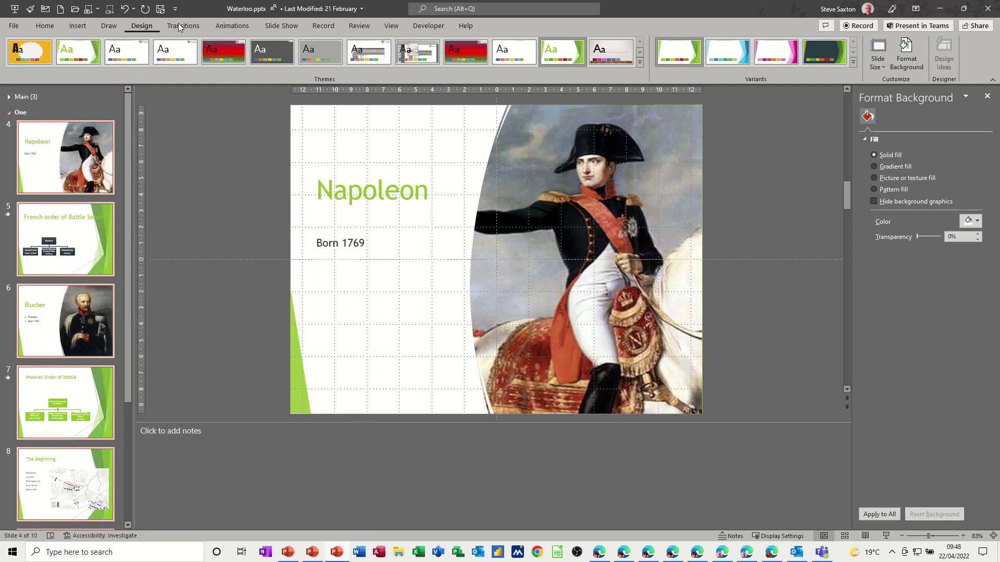
pyautogui.click(391, 27)
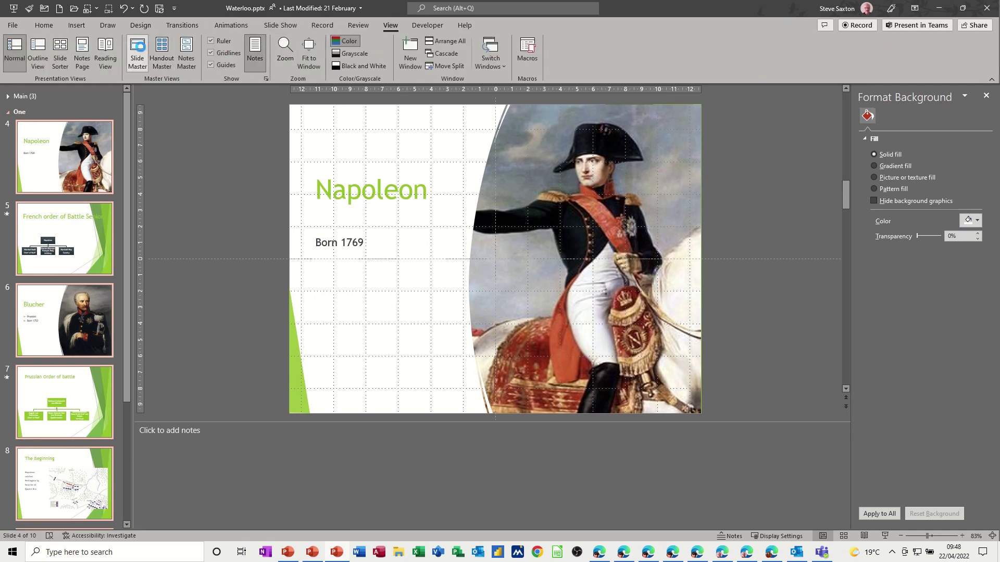
# Step: Enter Slide Master view and scroll the thumbnails up to the Badge master
pyautogui.click(141, 50)
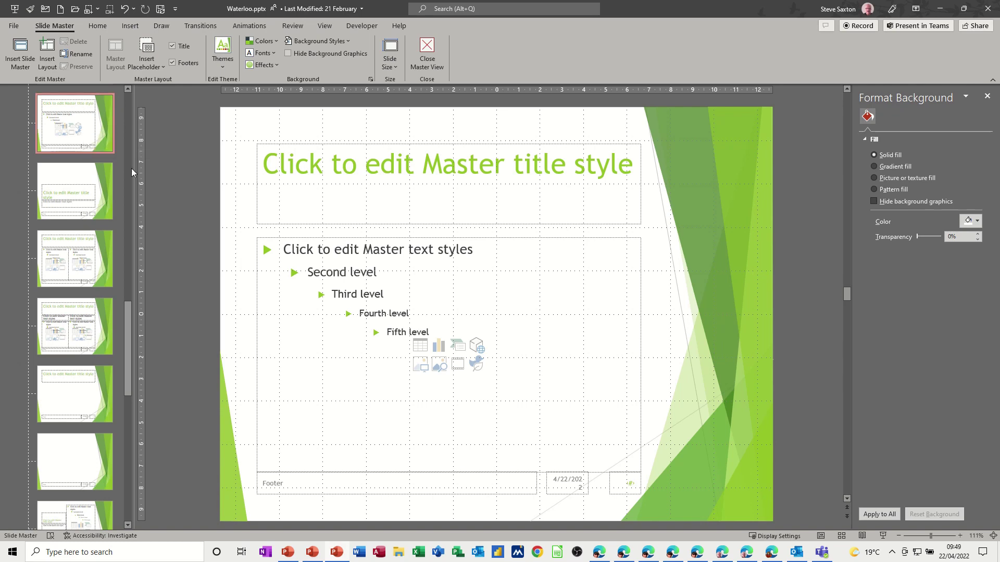
pyautogui.moveTo(126, 317); pyautogui.dragTo(146, 93)
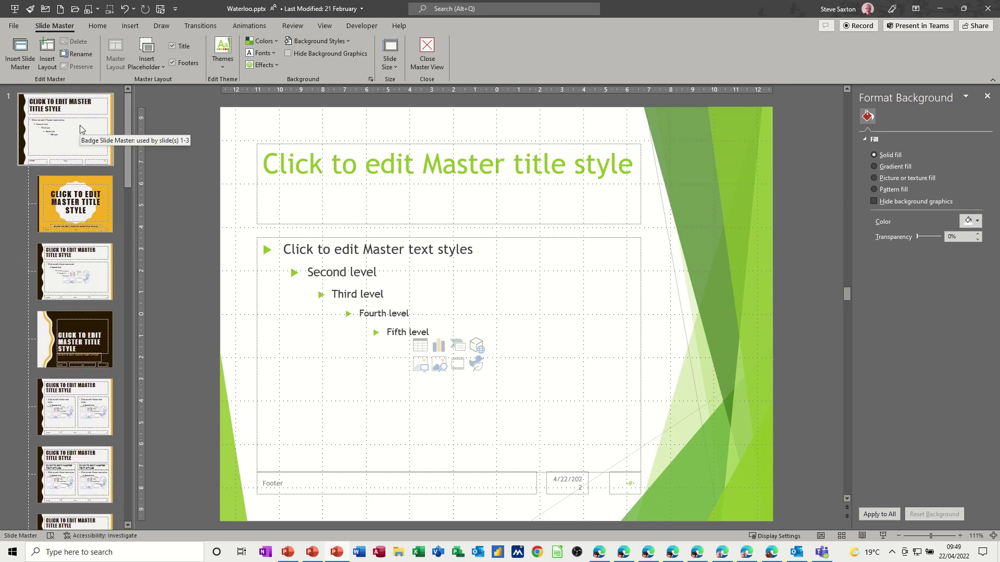
# Step: Insert a new slide master with a gradient background and a gold stop at 30%
pyautogui.click(19, 50)
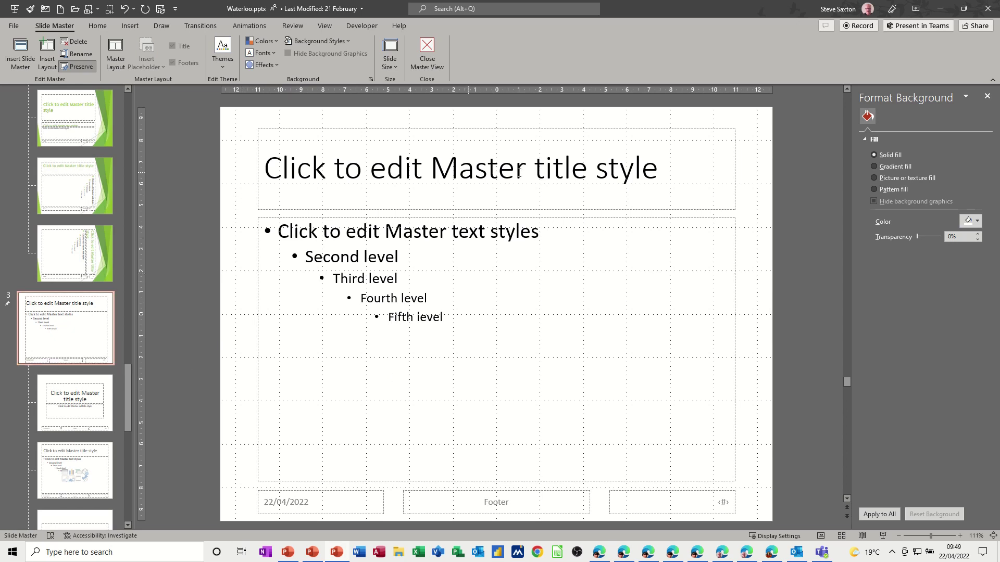
pyautogui.click(875, 167)
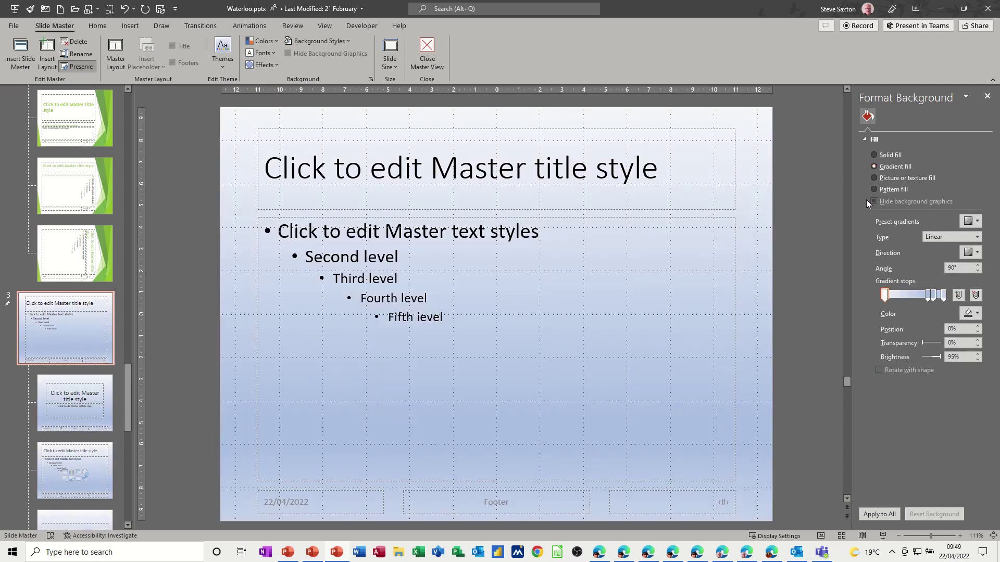
pyautogui.click(924, 298)
pyautogui.moveTo(924, 295); pyautogui.dragTo(902, 296)
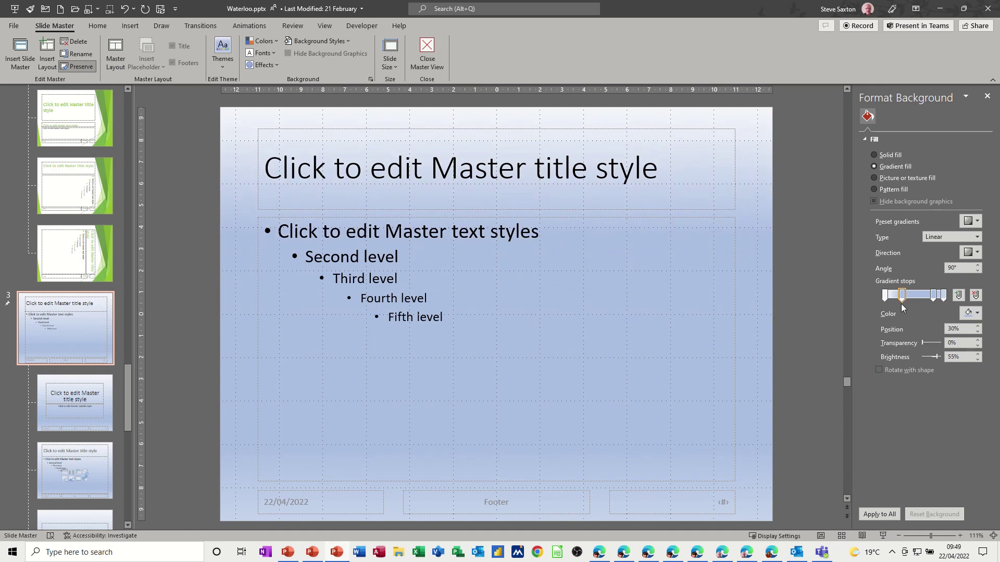
pyautogui.click(977, 314)
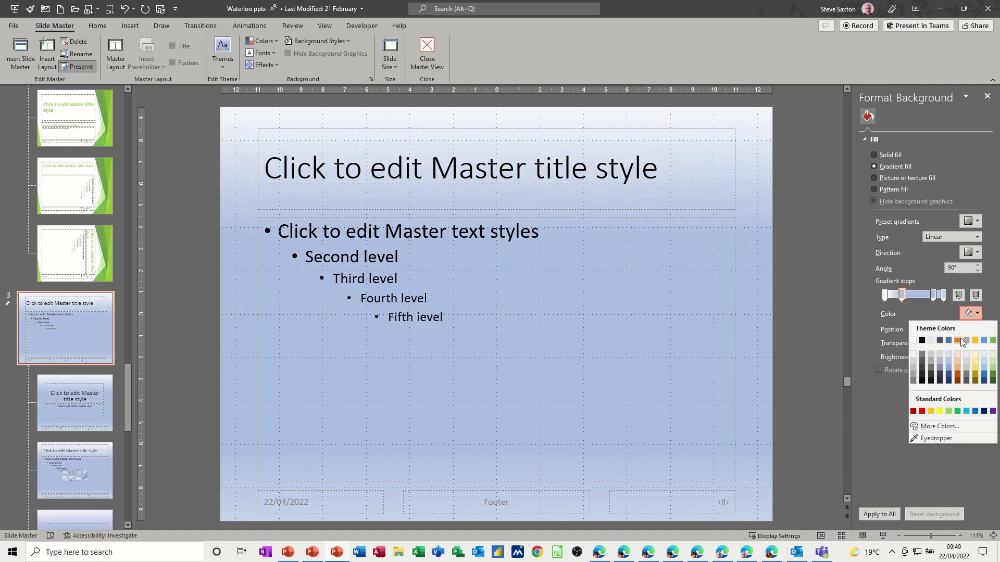
pyautogui.click(975, 341)
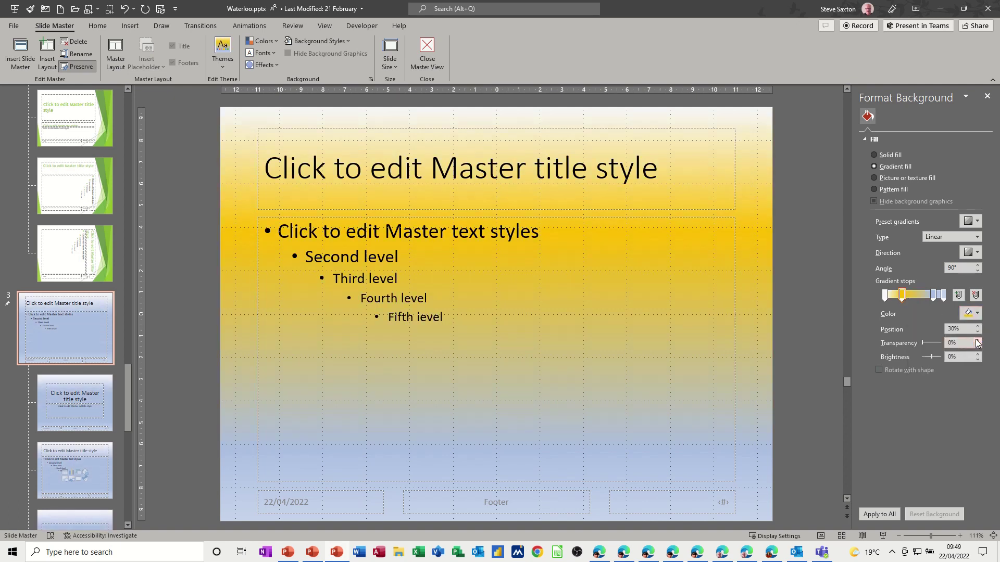
# Step: Shift the lower gradient stop and make it dark blue-grey
pyautogui.moveTo(933, 296); pyautogui.dragTo(923, 302)
pyautogui.click(977, 313)
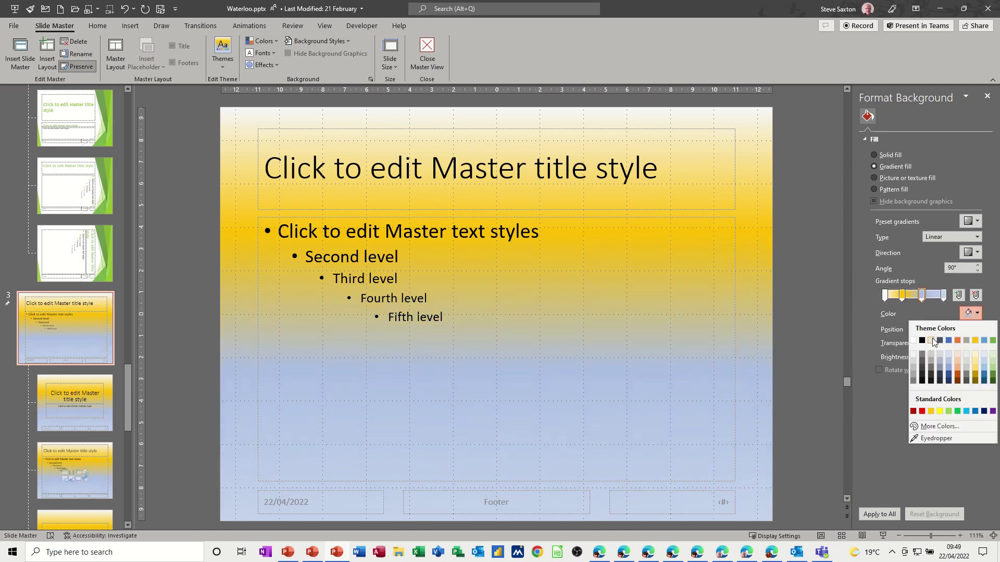
pyautogui.click(941, 341)
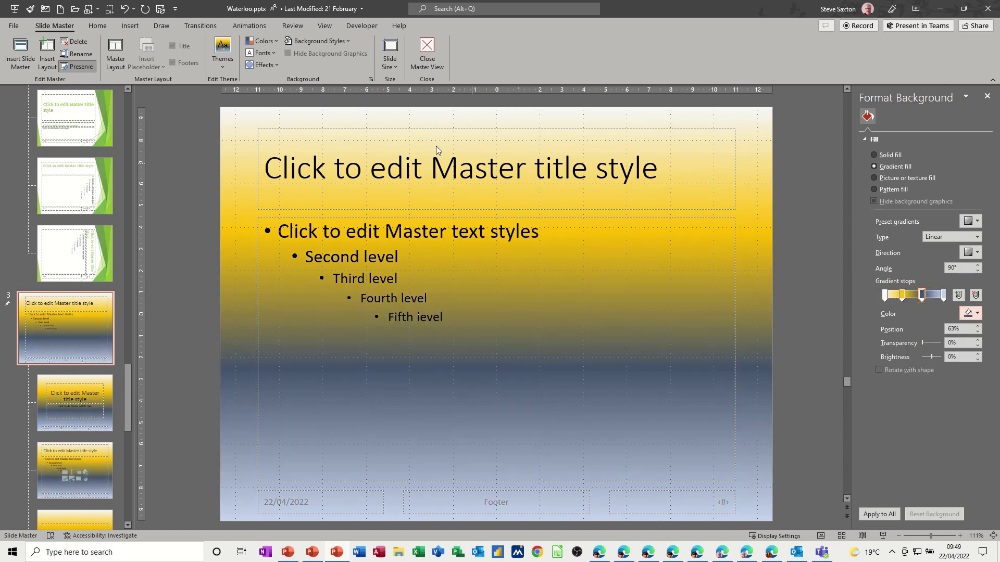
# Step: Give the master's body text placeholder a Dissolve In entrance animation
pyautogui.click(281, 232)
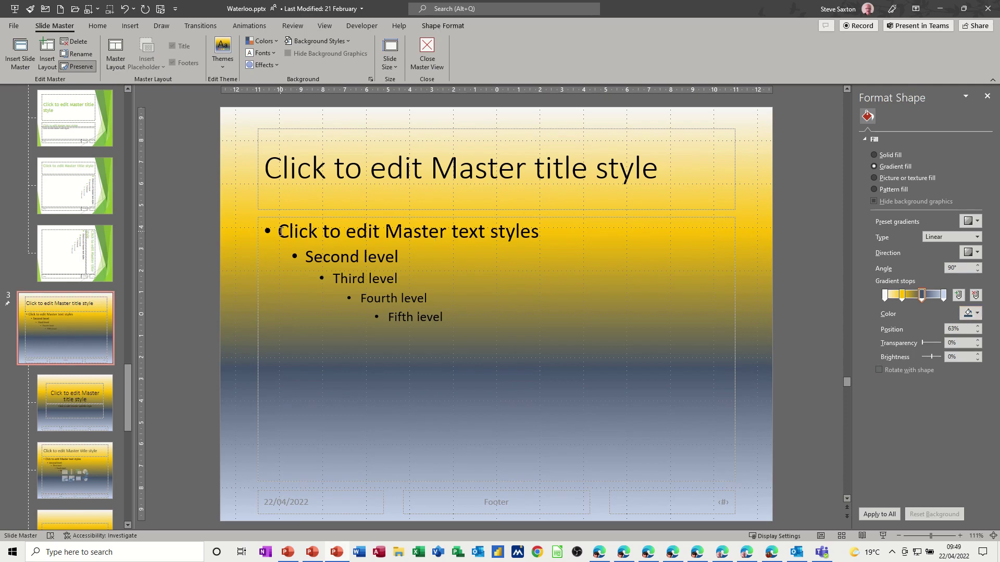
pyautogui.click(258, 247)
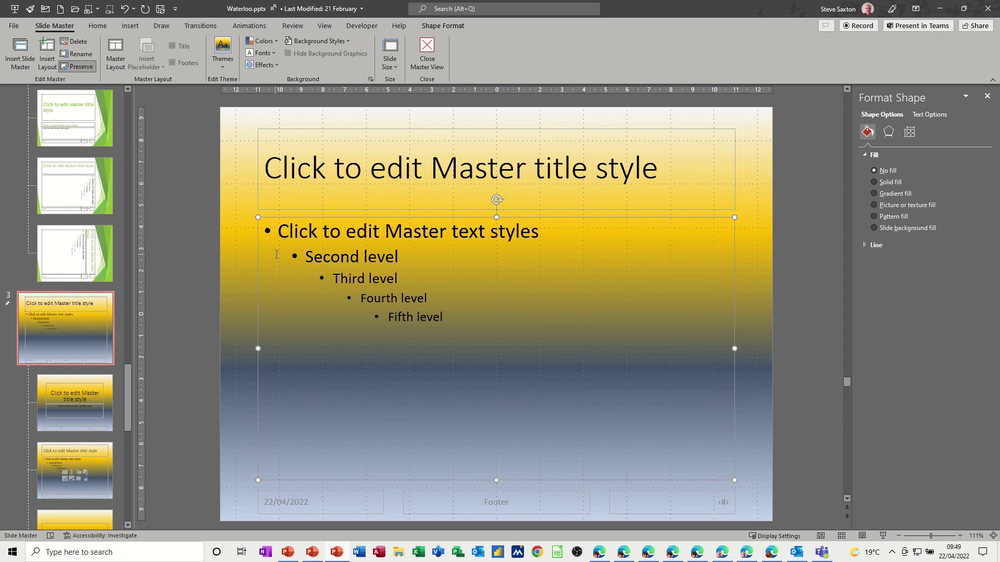
pyautogui.click(252, 29)
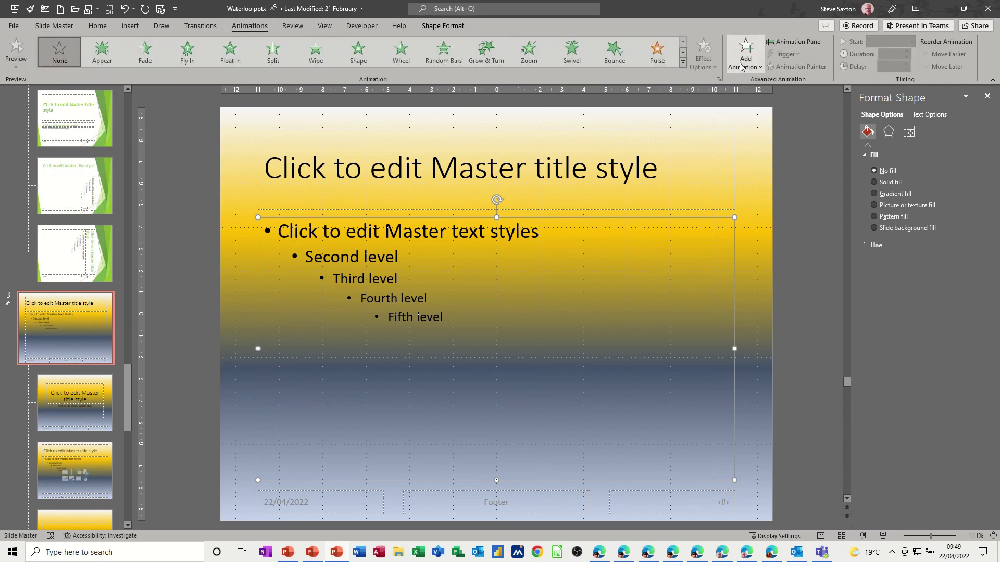
pyautogui.click(794, 41)
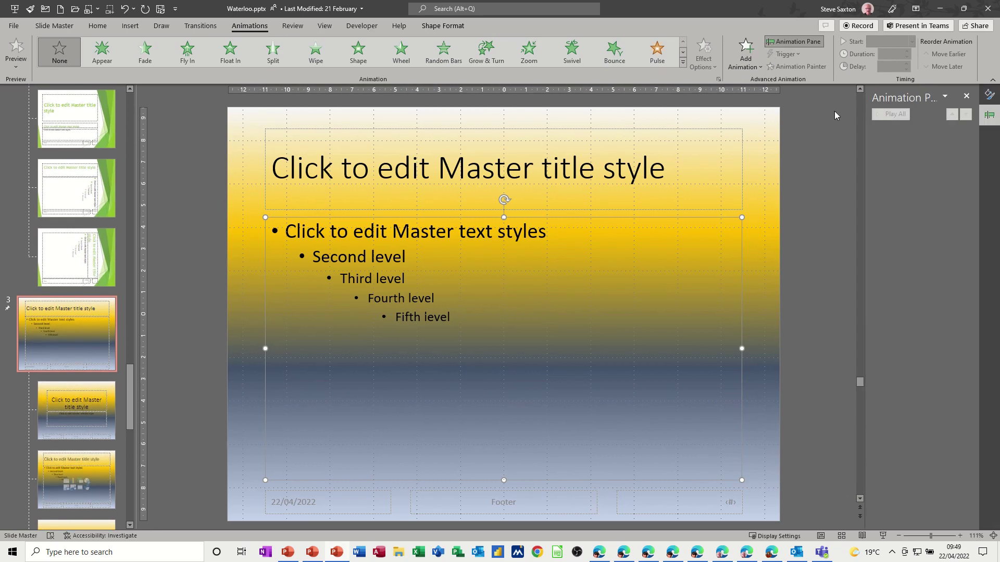
pyautogui.click(746, 52)
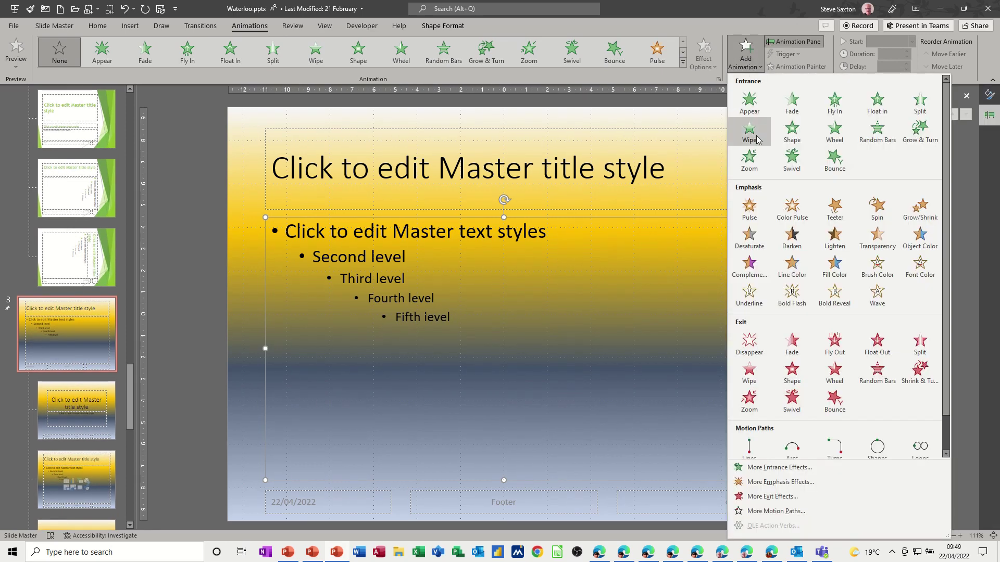
pyautogui.click(765, 465)
pyautogui.click(504, 375)
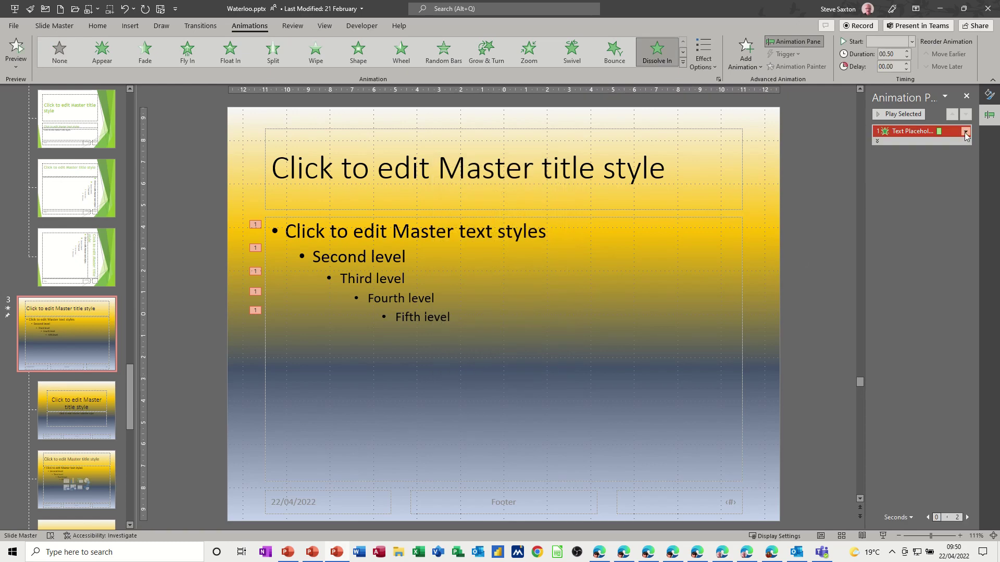
# Step: Set the dissolve to dim to blue afterwards and group text by 5th level paragraphs
pyautogui.click(965, 132)
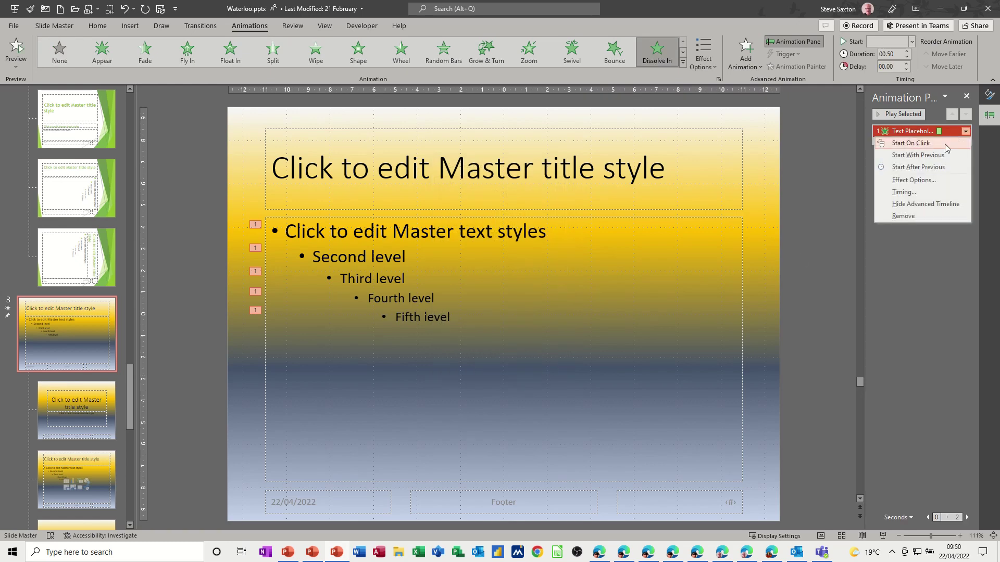
pyautogui.click(896, 180)
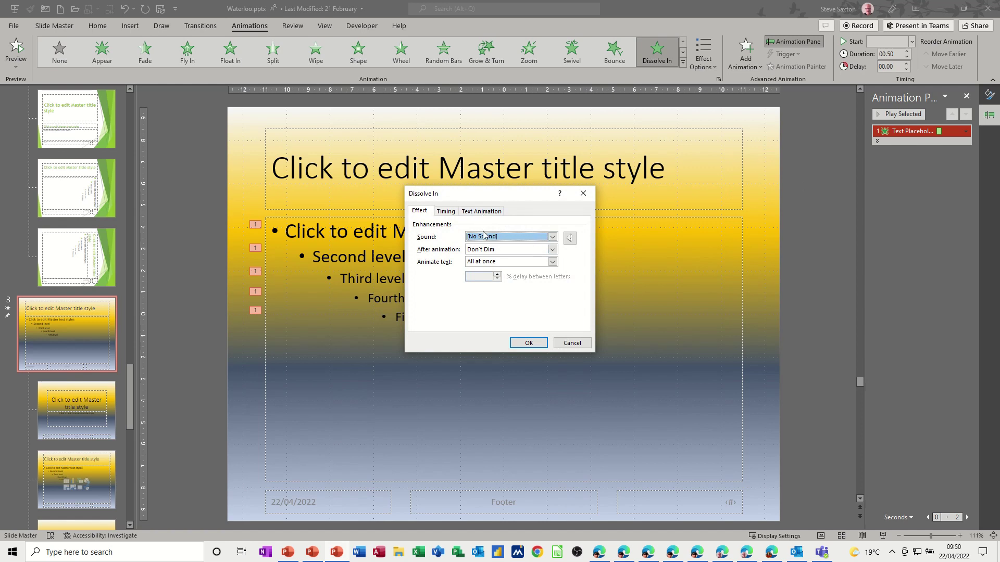
pyautogui.click(508, 249)
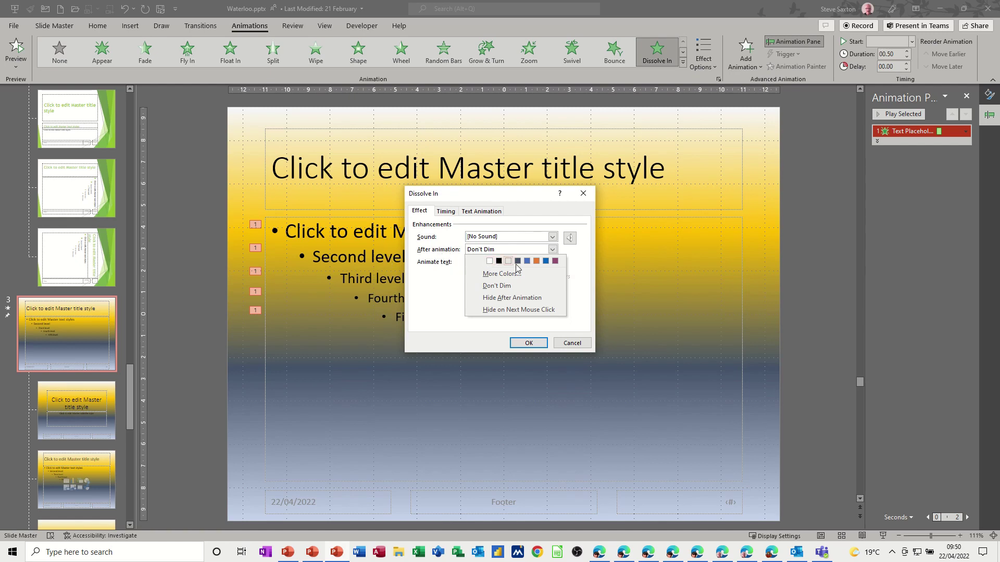
pyautogui.click(527, 261)
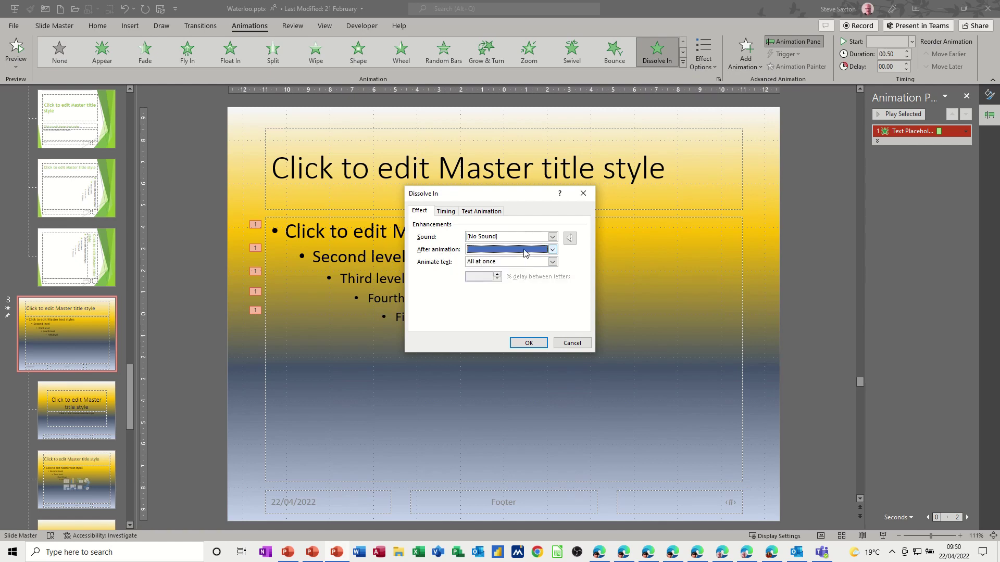
pyautogui.click(496, 212)
pyautogui.click(495, 231)
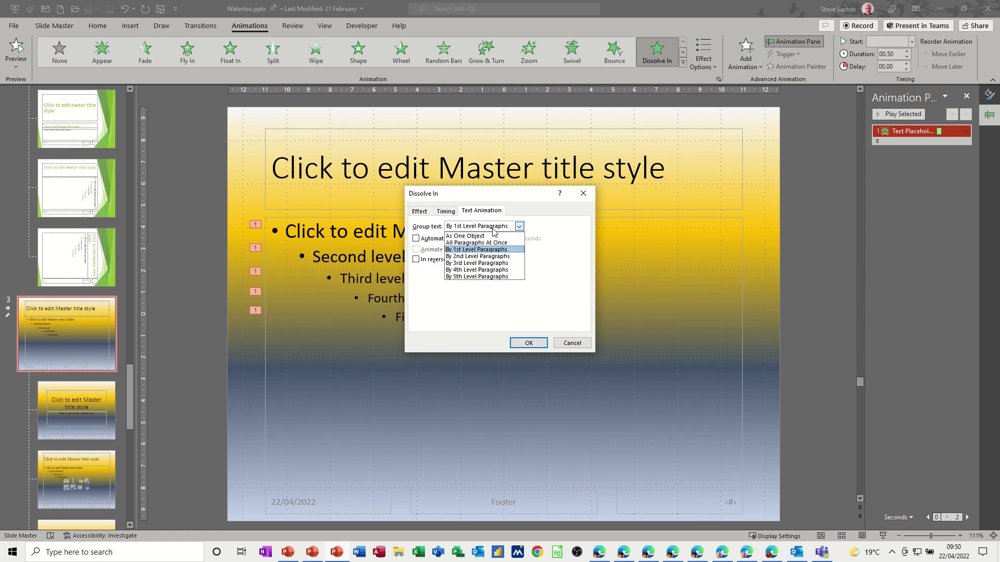
pyautogui.click(495, 282)
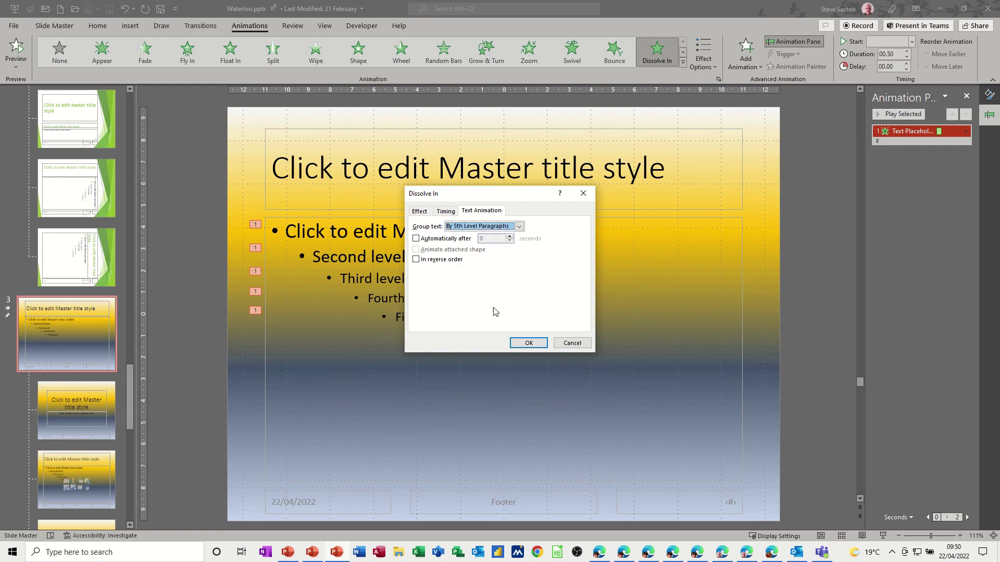
pyautogui.click(528, 342)
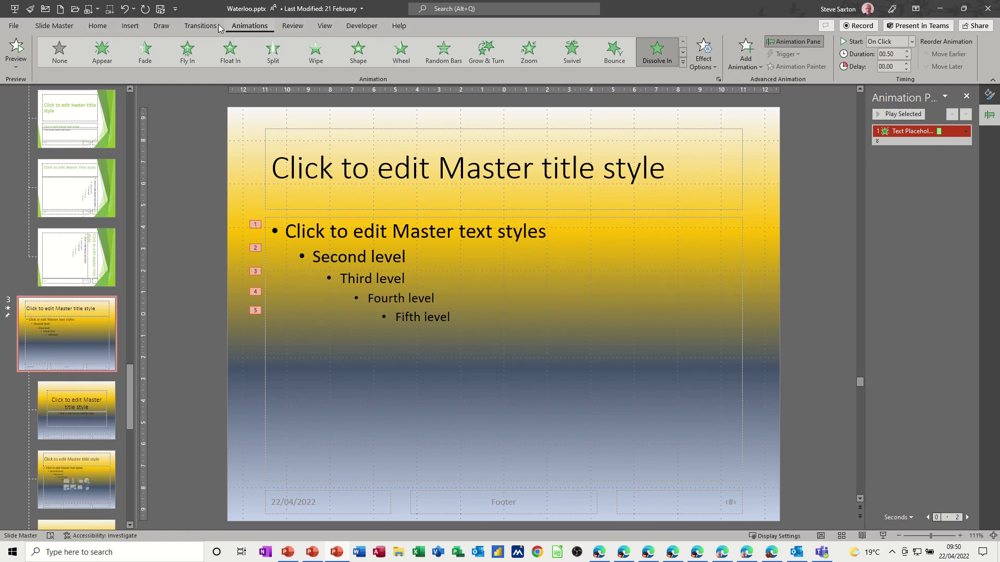
# Step: Close Slide Master view and return to the Napoleon slide in its green Facet theme
pyautogui.click(104, 26)
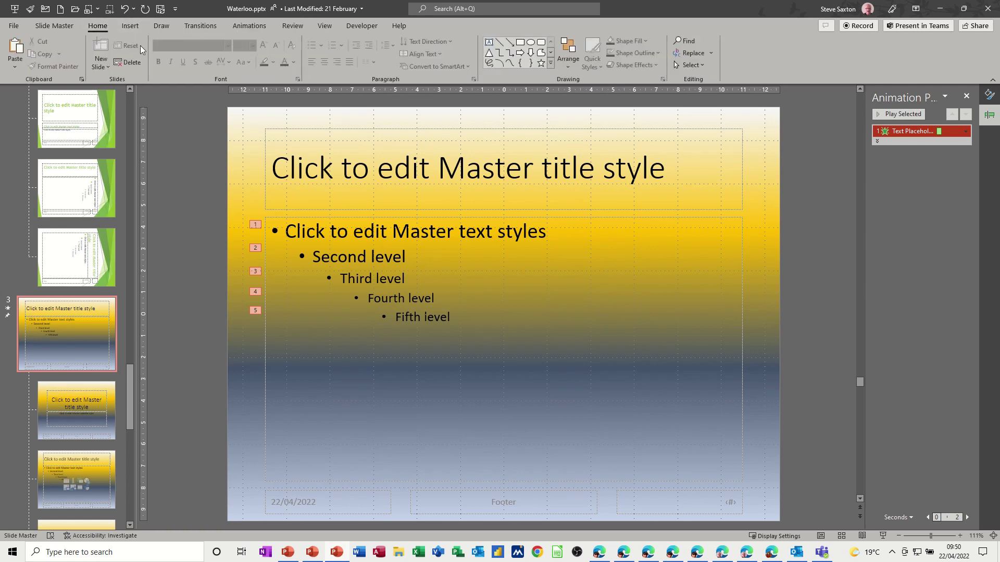
pyautogui.click(60, 27)
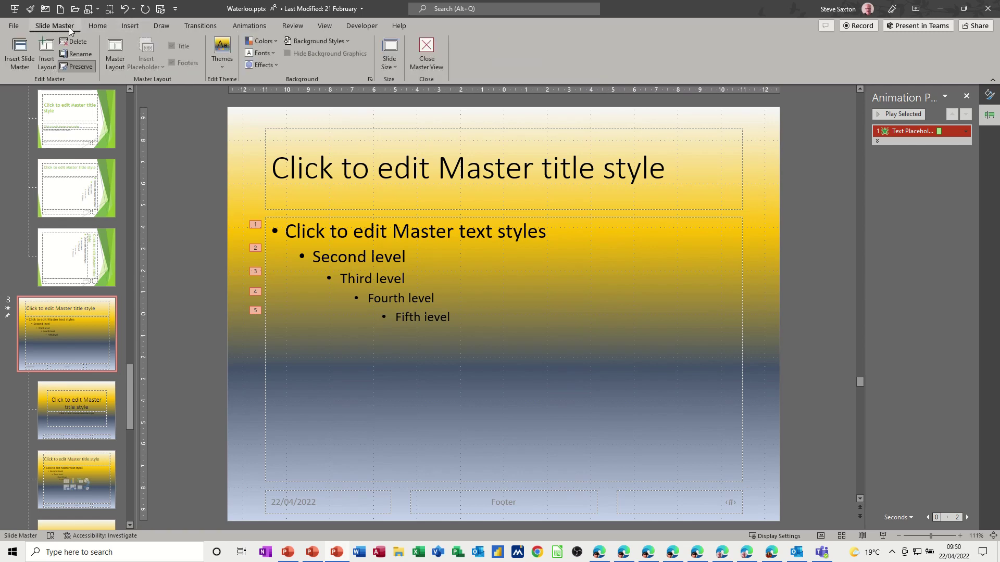
pyautogui.click(427, 52)
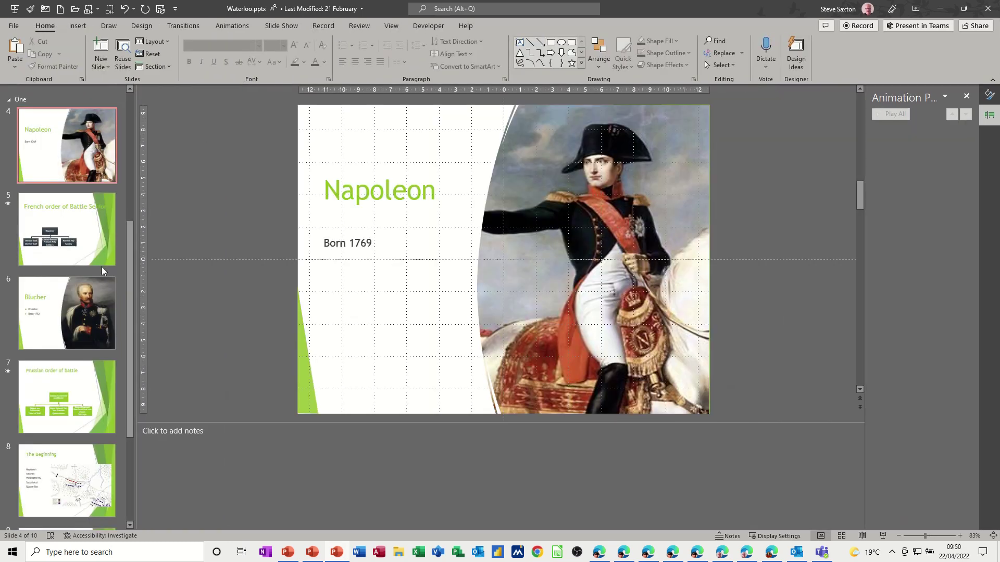
# Step: Give The Fight and Casualties slides the gold-to-slate Custom Design Title and Content layout
pyautogui.scroll(-1, 104, 302)
pyautogui.scroll(-2, 101, 354)
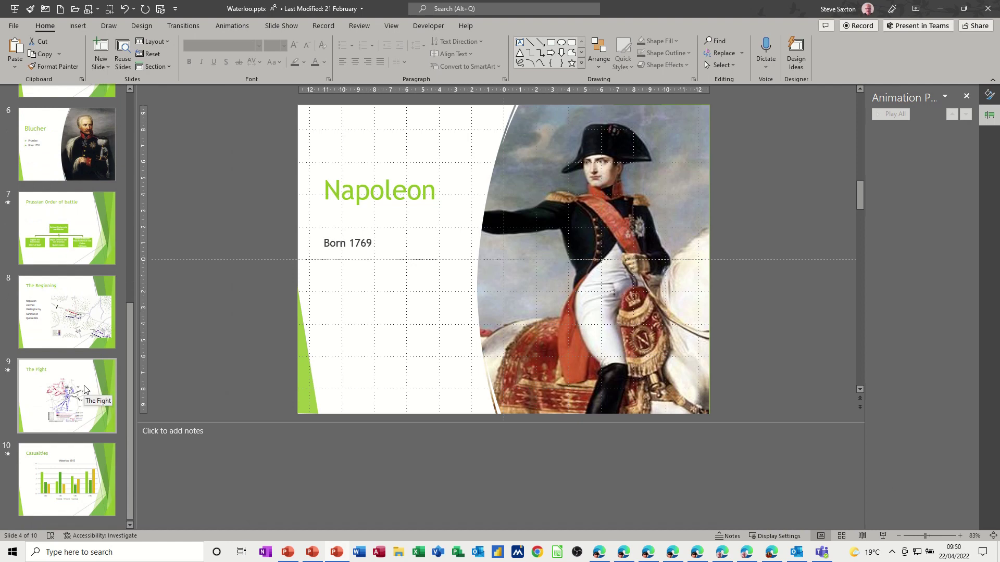
pyautogui.click(66, 380)
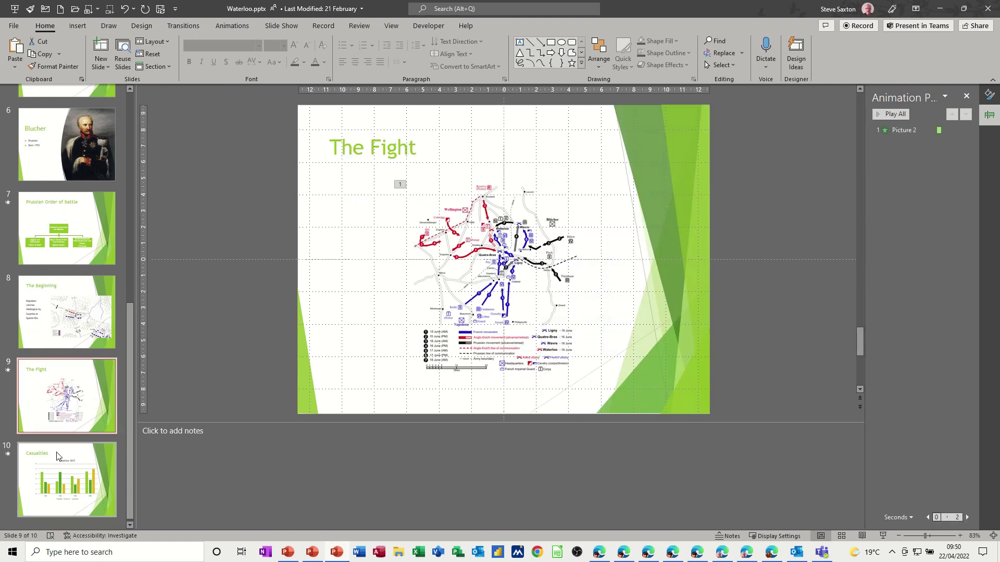
pyautogui.keyDown('ctrl'); pyautogui.click(57, 456); pyautogui.keyUp('ctrl')
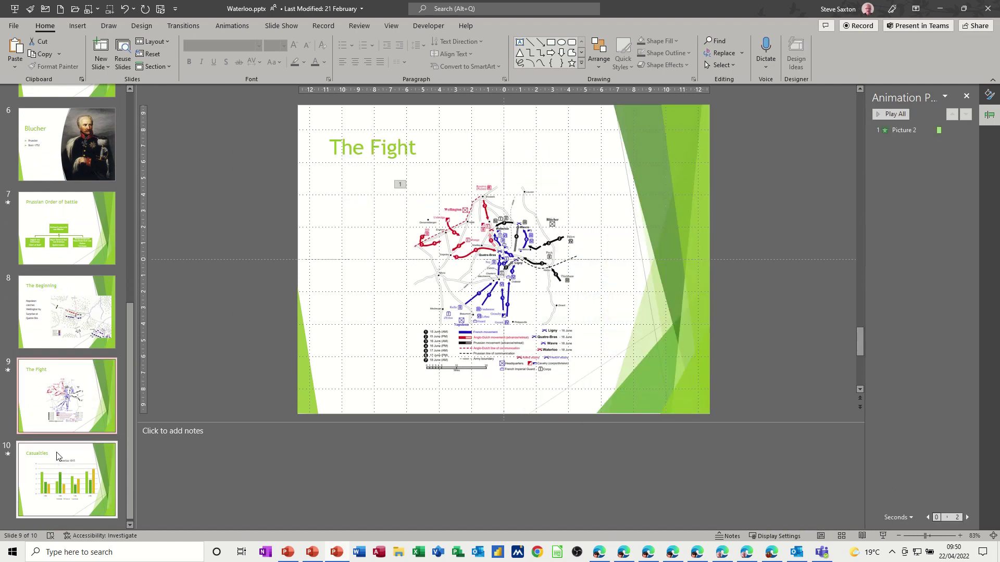
pyautogui.rightClick(66, 405)
pyautogui.moveTo(96, 301)
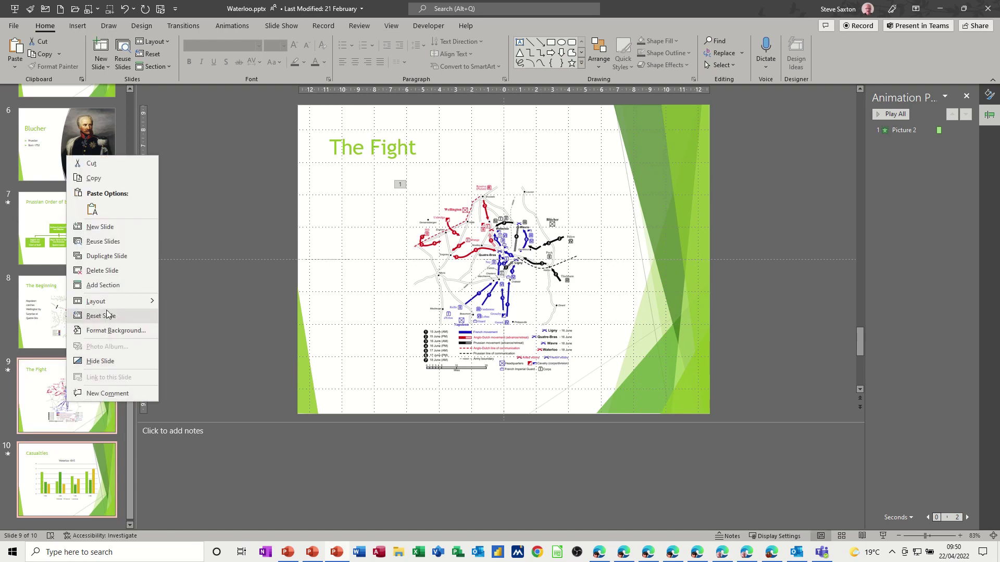
pyautogui.scroll(-2, 271, 367)
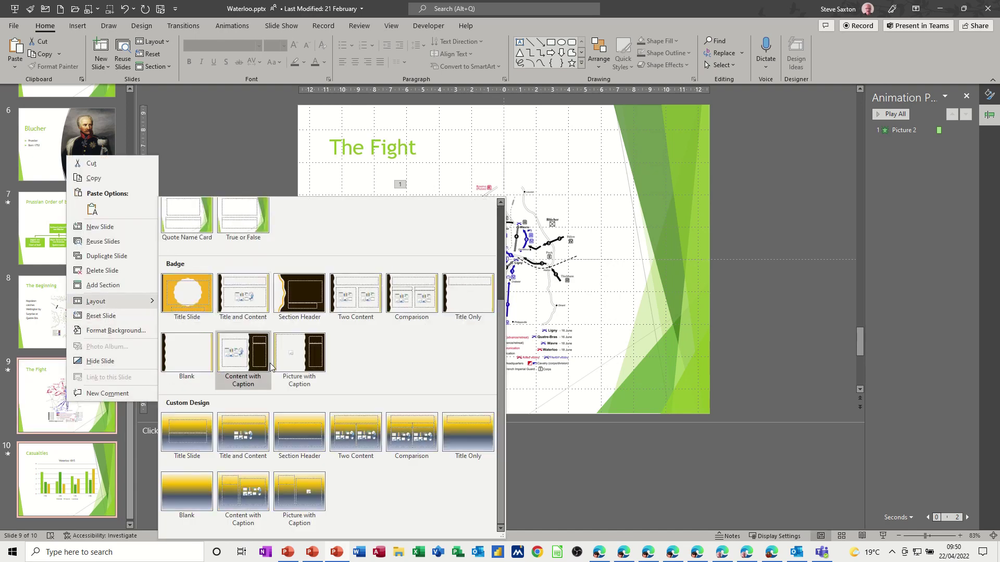
pyautogui.click(247, 436)
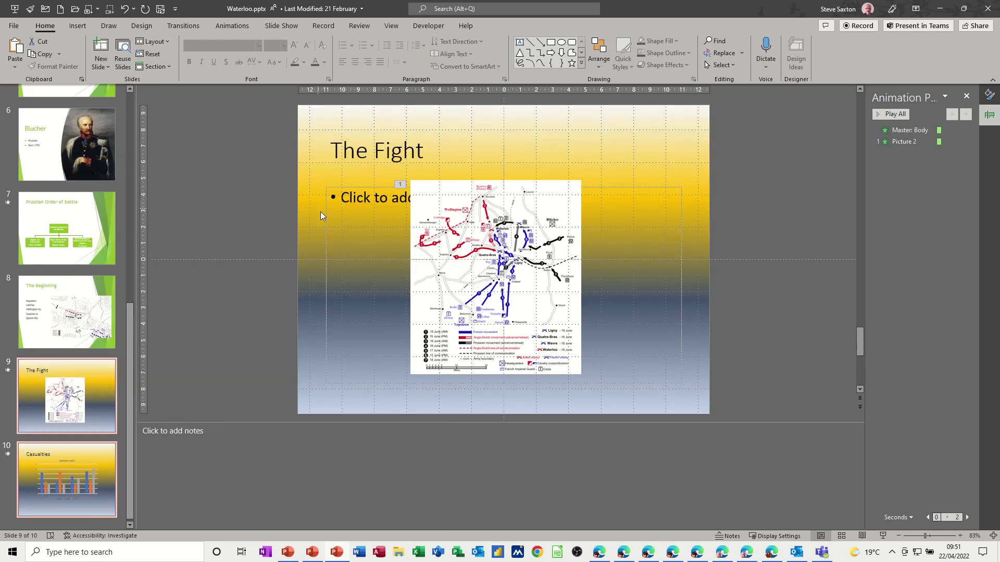
pyautogui.click(148, 25)
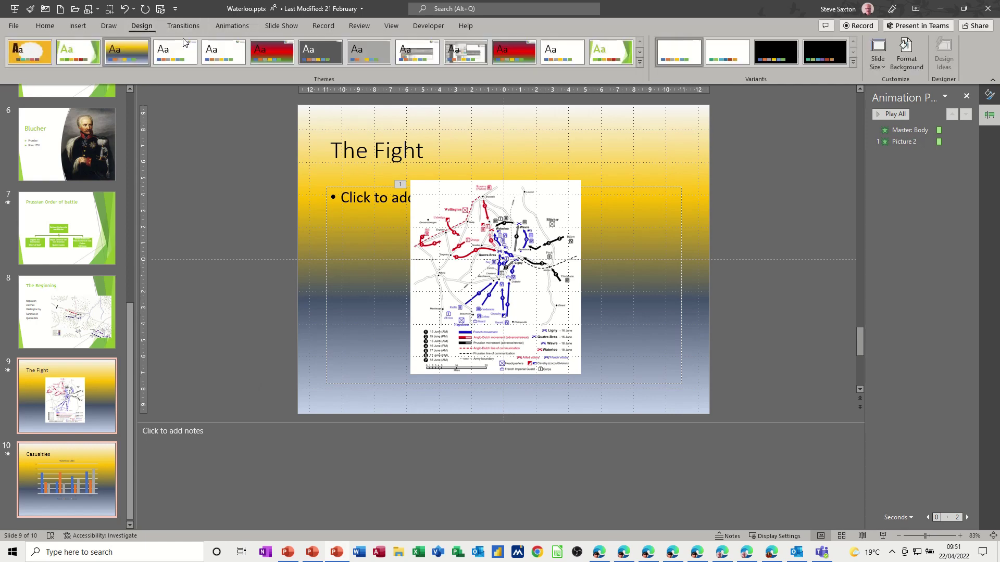
# Step: Save the gold-to-slate gradient design as a custom theme named 'testing'
pyautogui.click(639, 63)
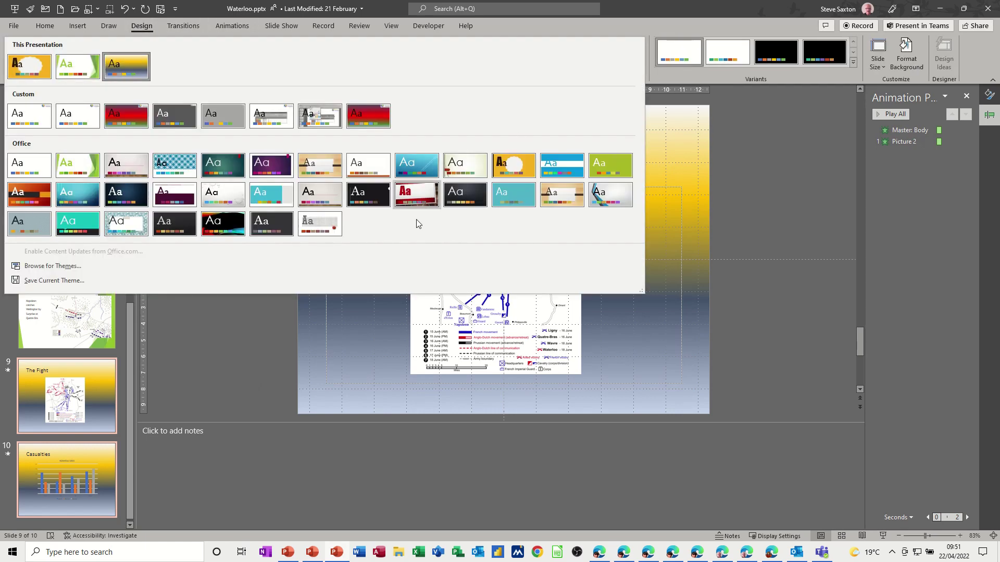
pyautogui.click(43, 284)
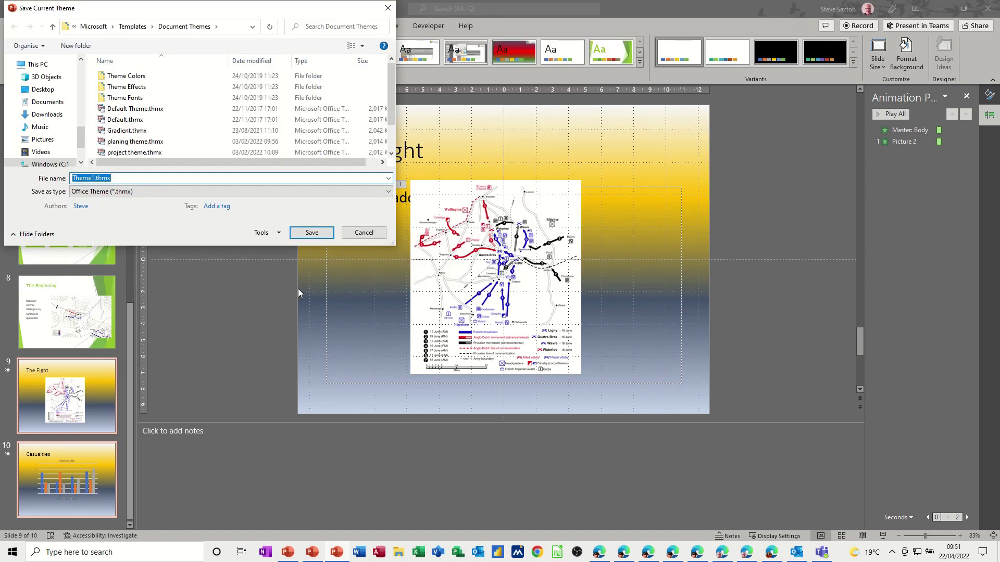
pyautogui.write('testing')
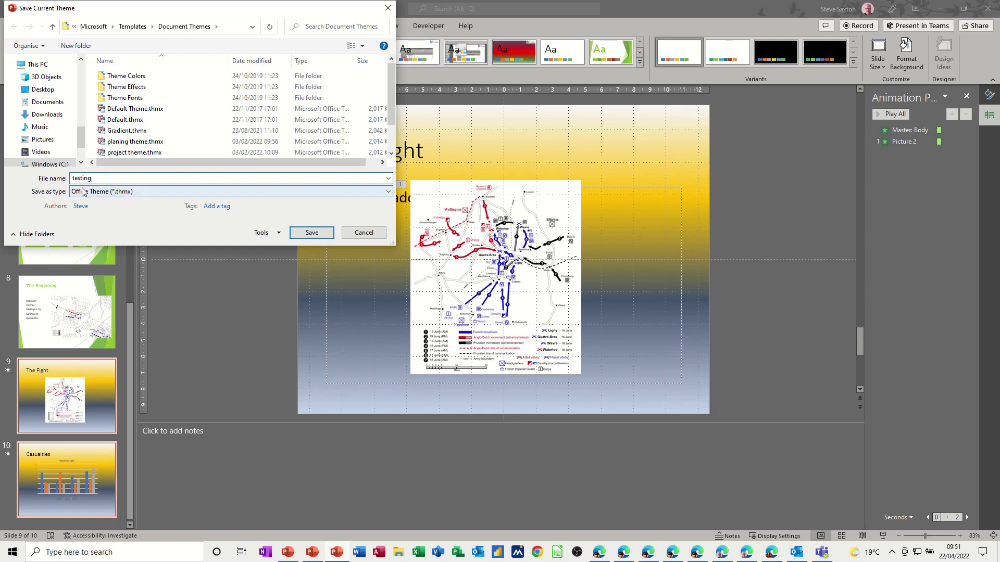
pyautogui.click(316, 237)
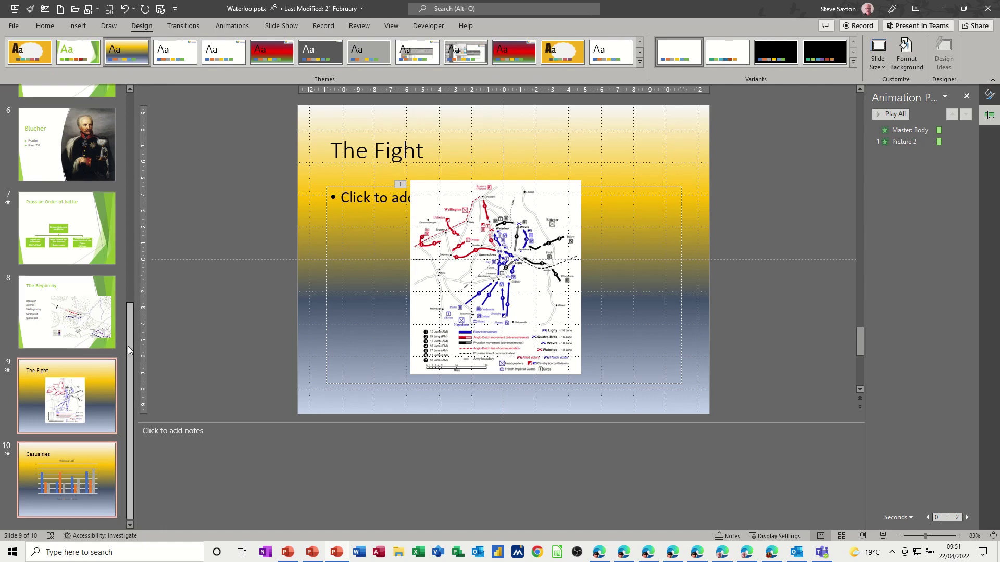
pyautogui.moveTo(127, 346); pyautogui.dragTo(135, 134)
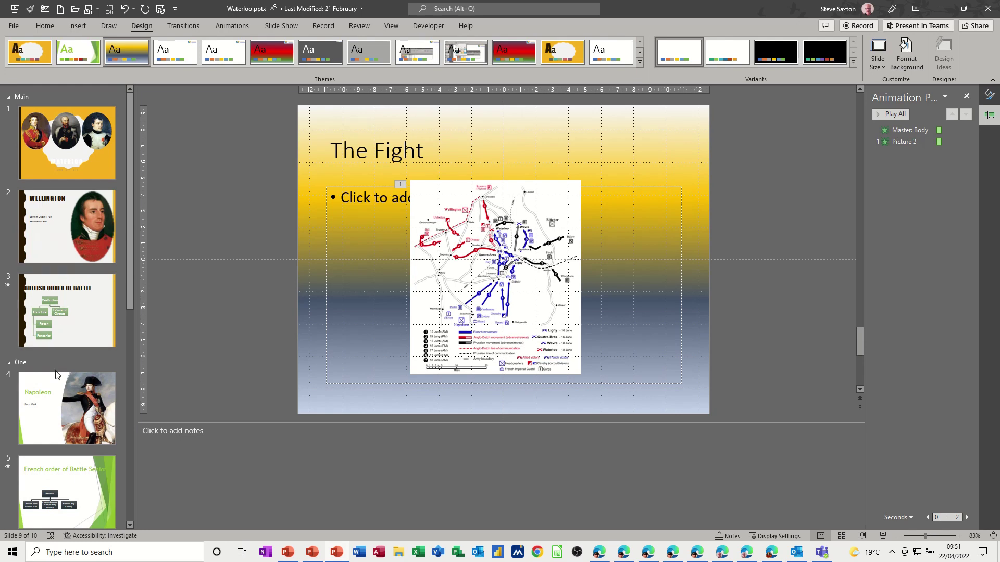
pyautogui.scroll(-3, 61, 425)
pyautogui.scroll(-2, 61, 425)
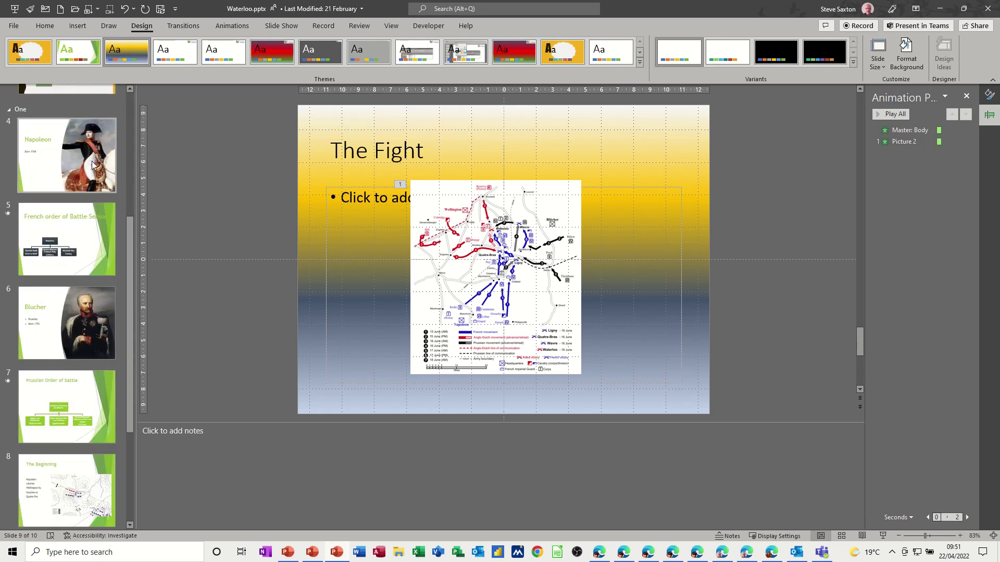
pyautogui.moveTo(129, 309); pyautogui.dragTo(131, 139)
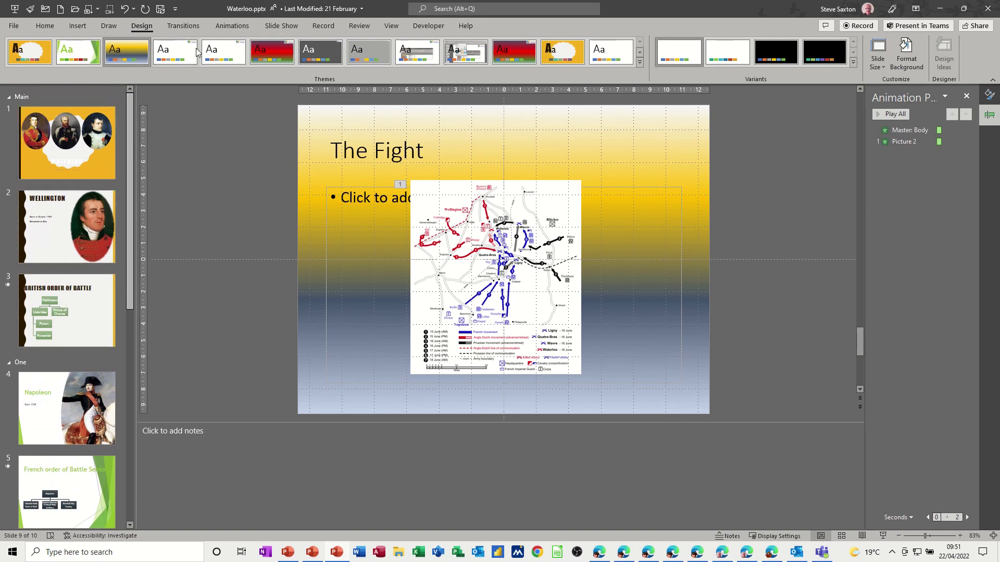
pyautogui.moveTo(133, 173); pyautogui.dragTo(124, 287)
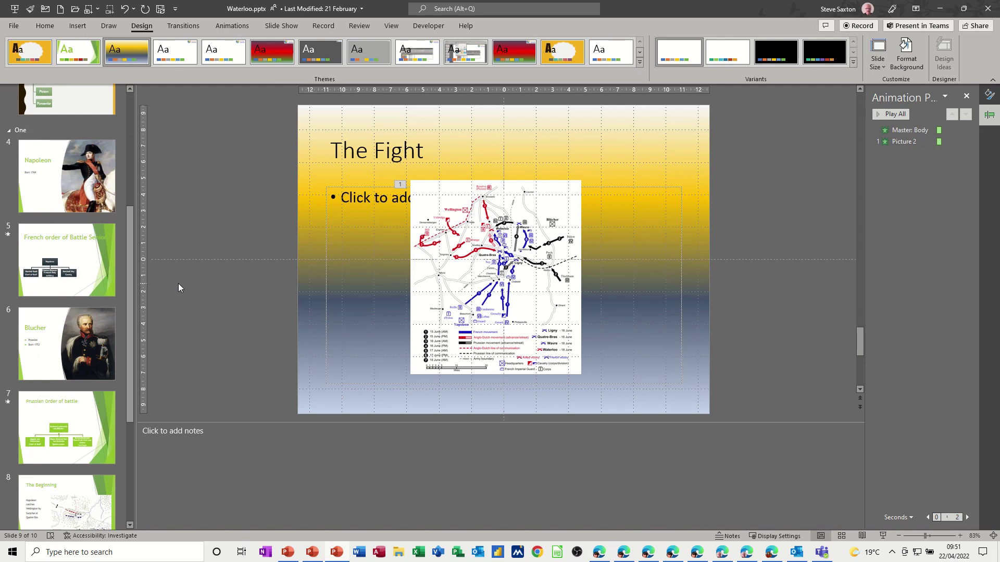
pyautogui.rightClick(76, 251)
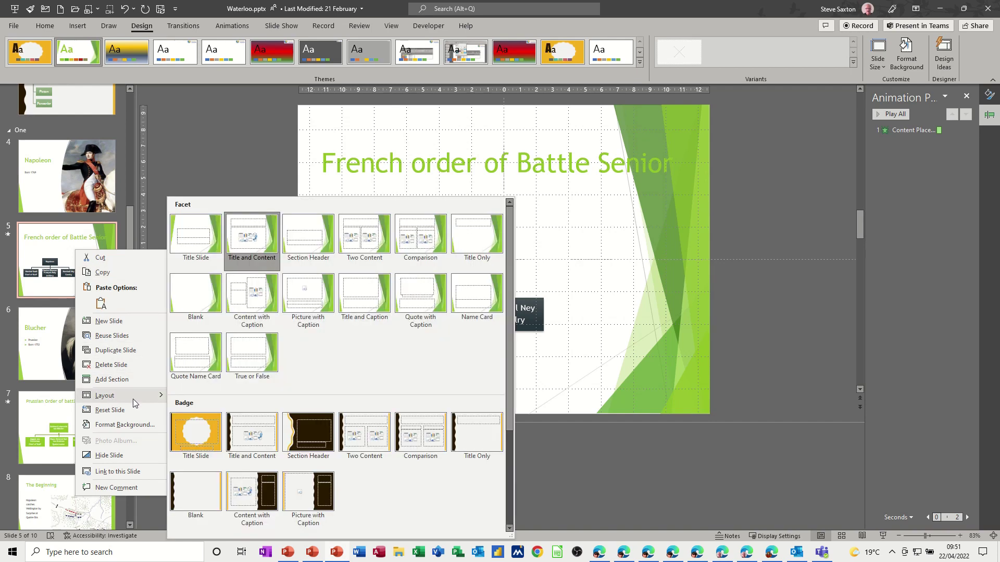
# Step: Dismiss the layout choices, leaving French order of Battle Senior in green Facet, and expand the themes gallery
pyautogui.scroll(-3, 280, 375)
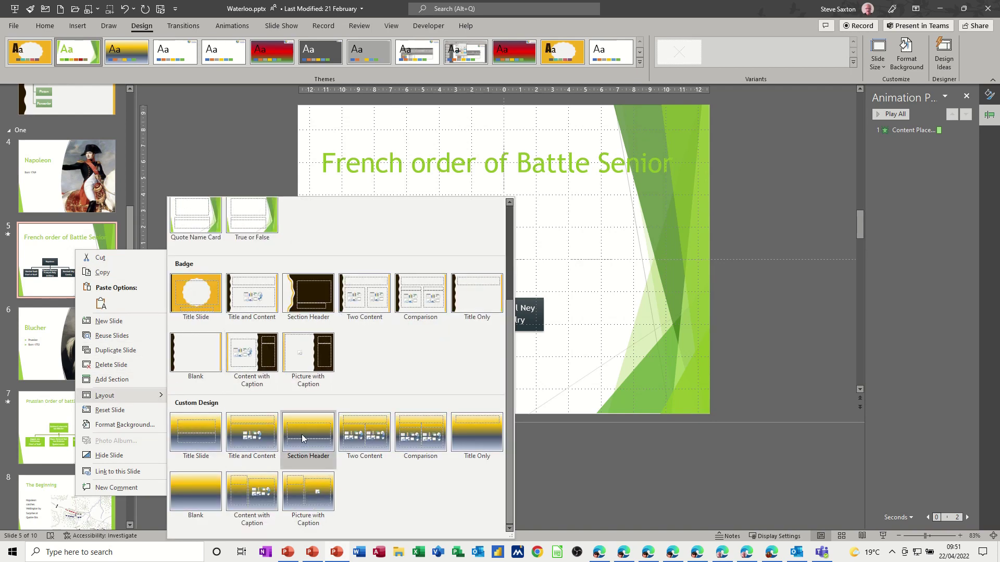
pyautogui.scroll(3, 262, 311)
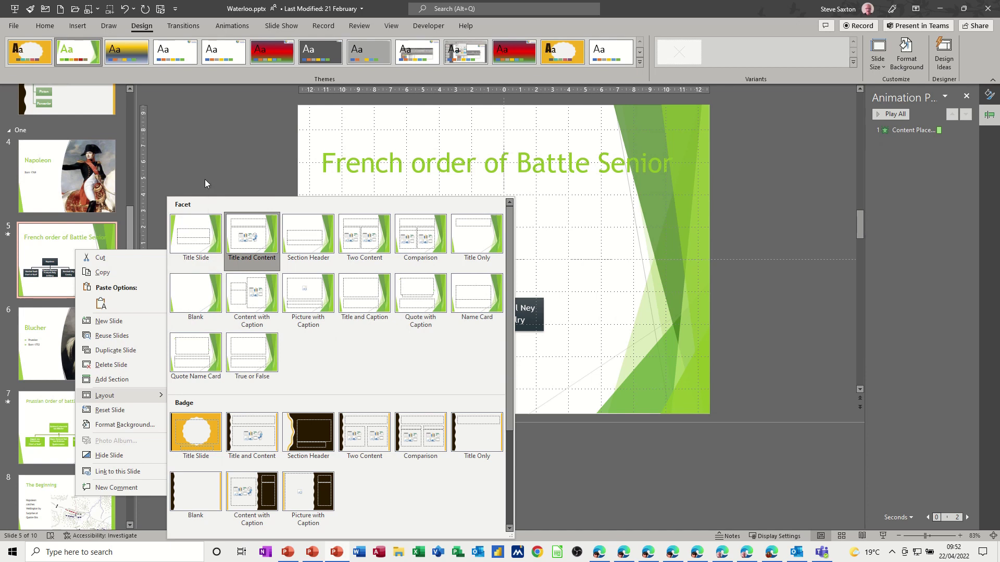
pyautogui.click(208, 154)
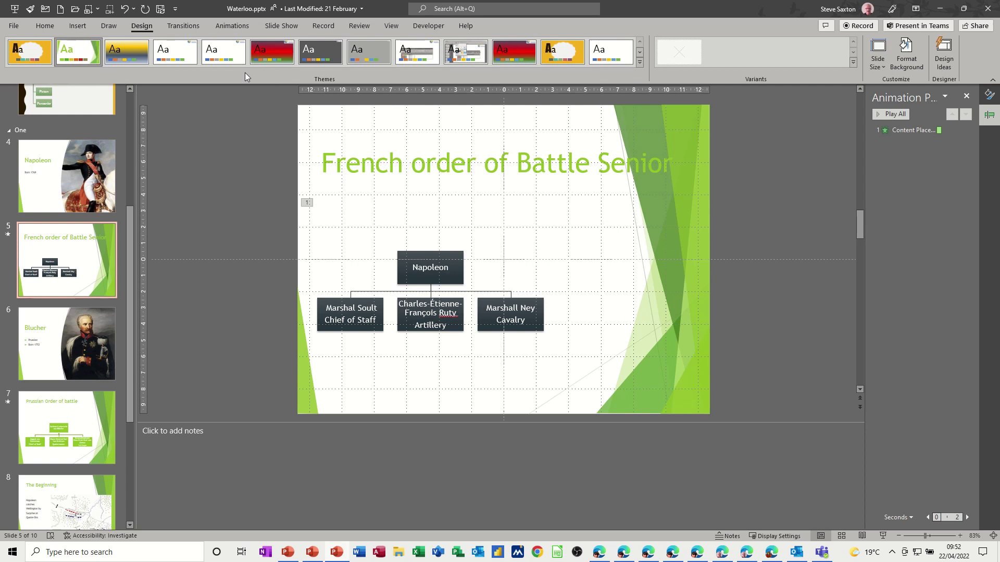
pyautogui.click(640, 63)
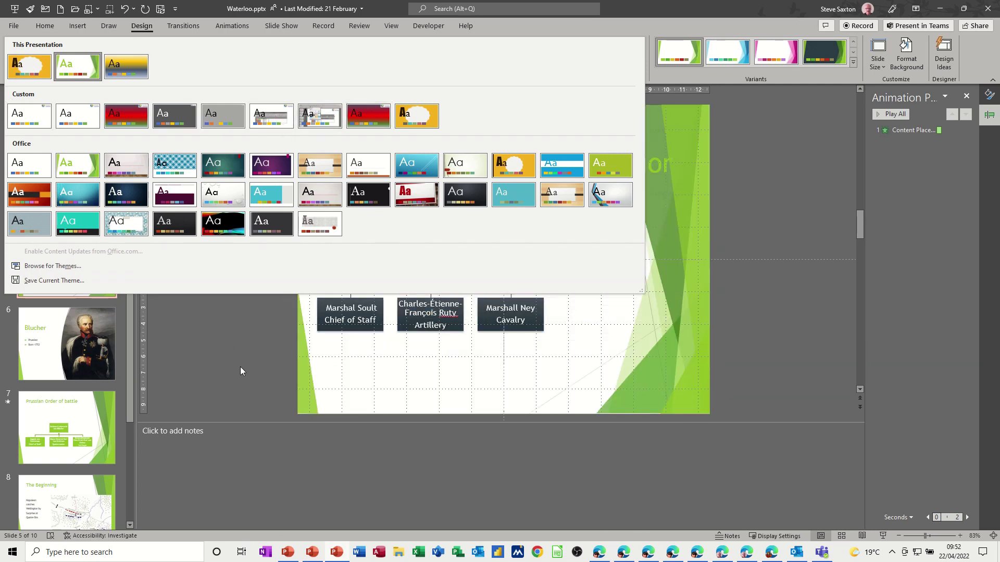
pyautogui.click(233, 361)
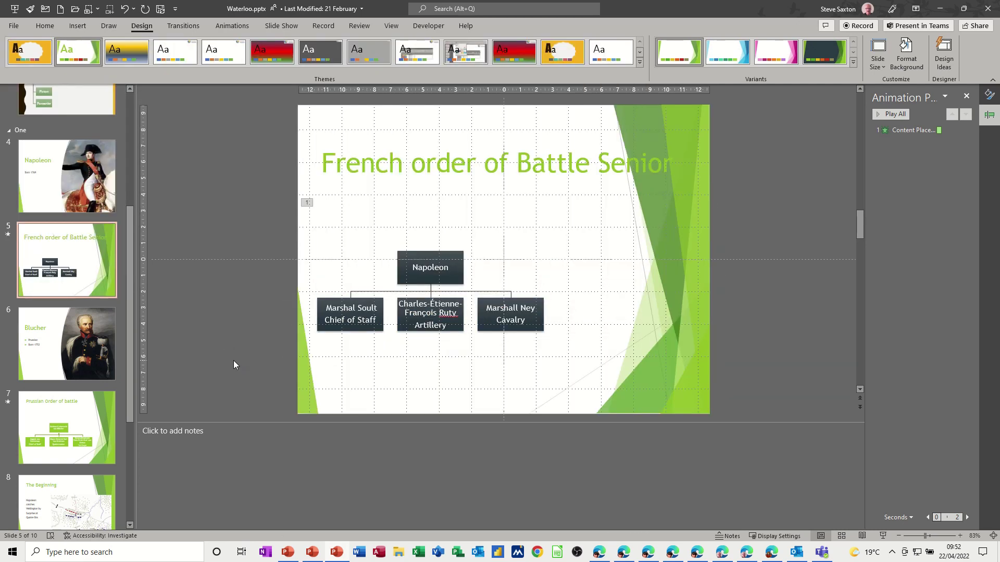